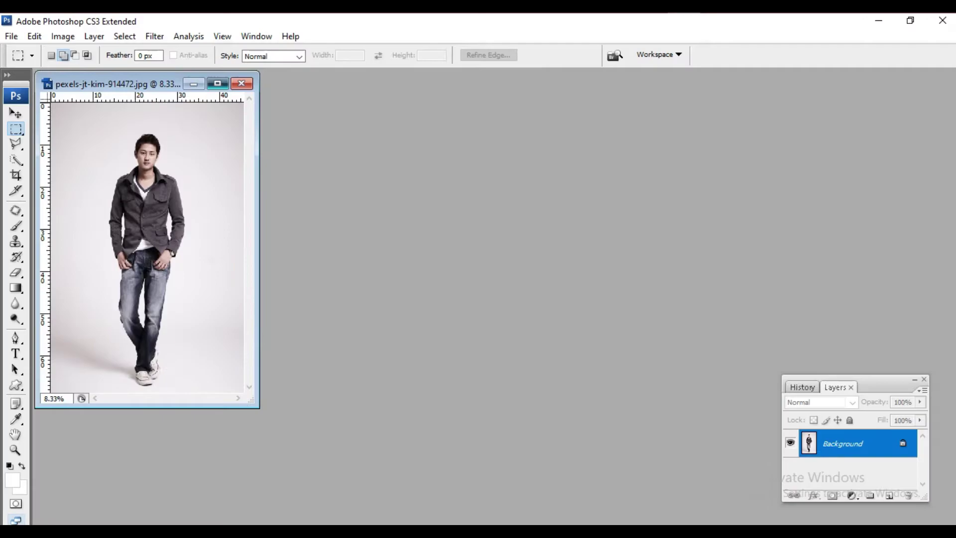
Step: Quick-select the plain background on both sides until the selection wraps around the man
{"action": "key", "text": "w"}
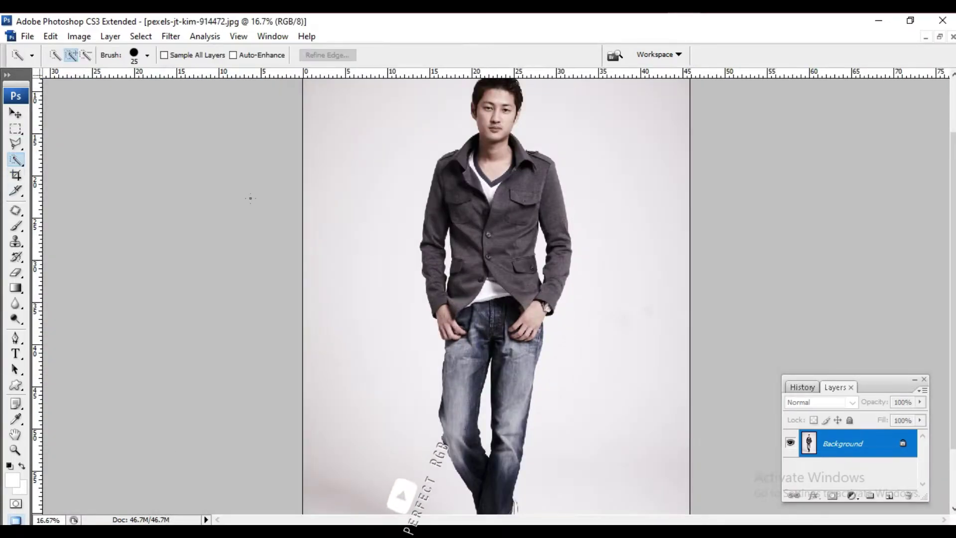
{"action": "left_click_drag", "start_coordinate": [324, 154], "coordinate": [324, 319]}
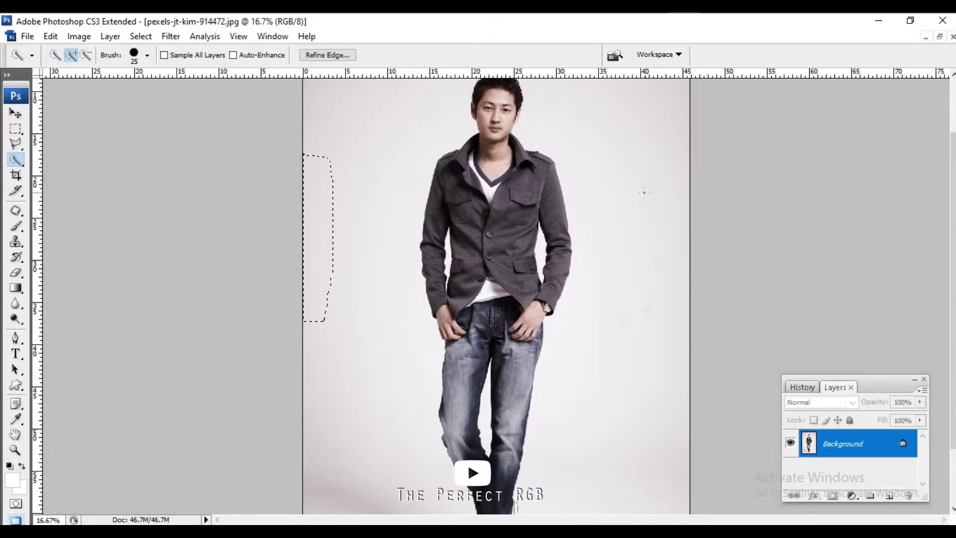
{"action": "left_click_drag", "start_coordinate": [650, 268], "coordinate": [628, 215]}
{"action": "scroll", "coordinate": [628, 283], "scroll_direction": "up", "scroll_amount": 3}
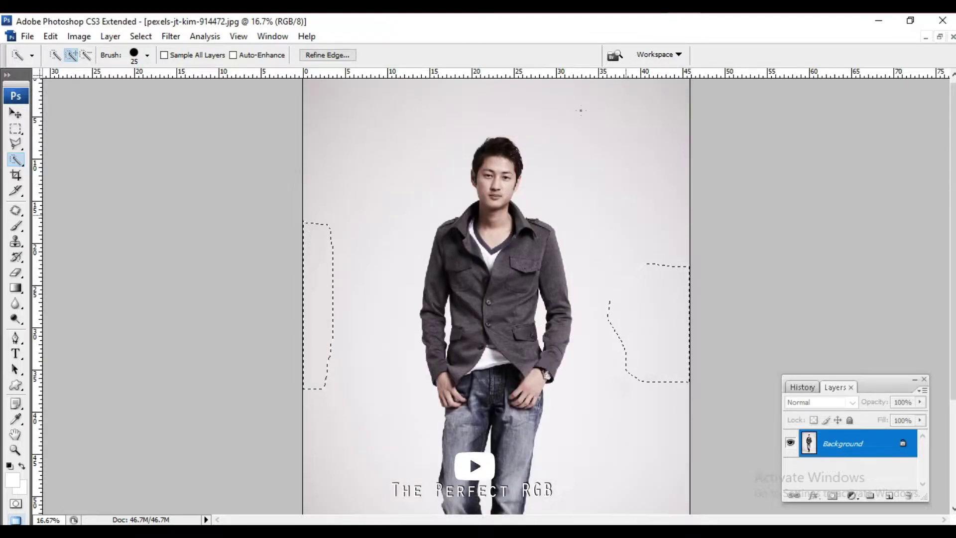
{"action": "left_click", "coordinate": [351, 121]}
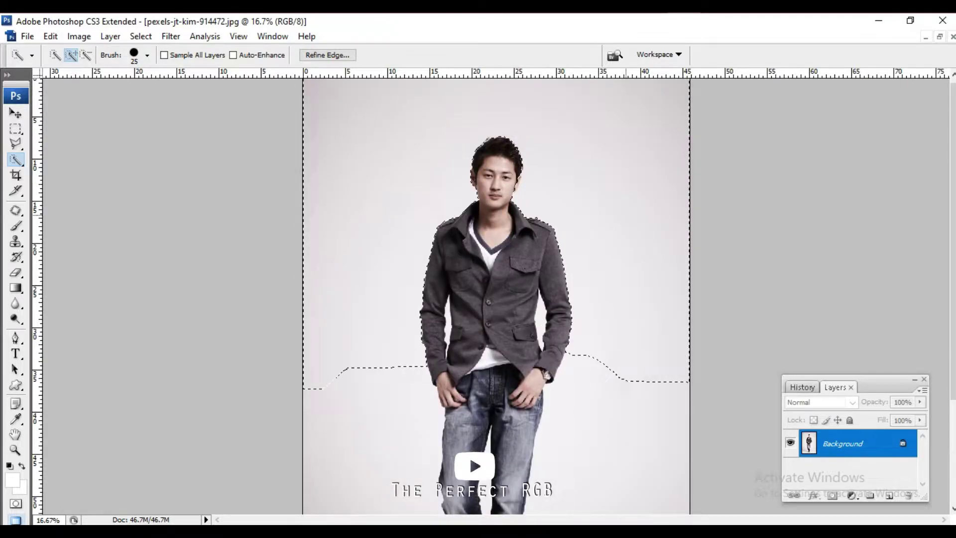
{"action": "scroll", "coordinate": [364, 297], "scroll_direction": "down", "scroll_amount": 2}
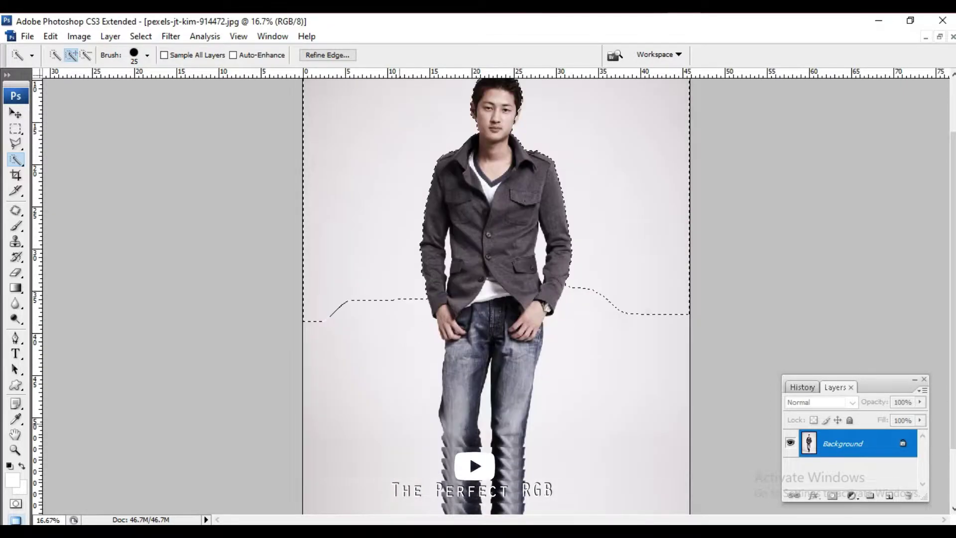
{"action": "scroll", "coordinate": [364, 297], "scroll_direction": "down", "scroll_amount": 3}
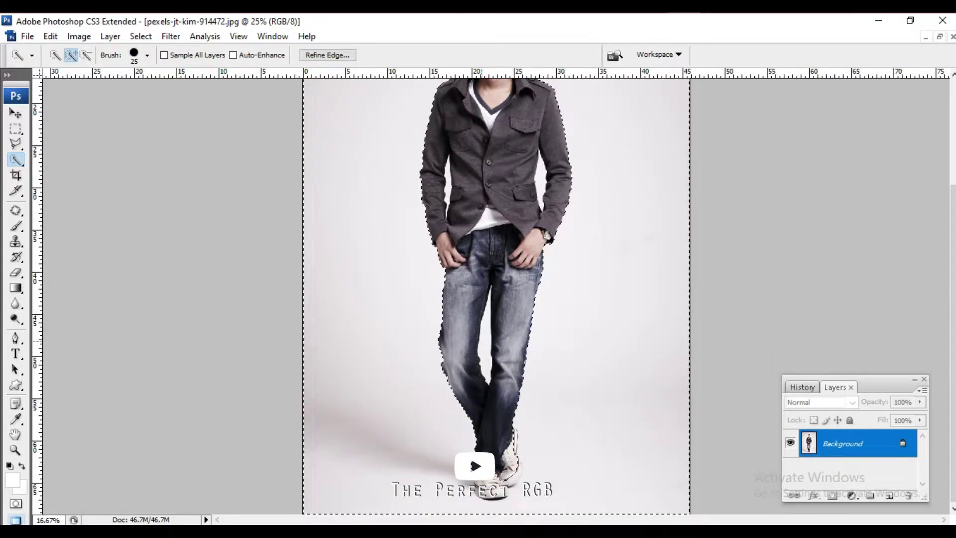
{"action": "key", "text": "ctrl+plus"}
{"action": "key", "text": "ctrl+plus"}
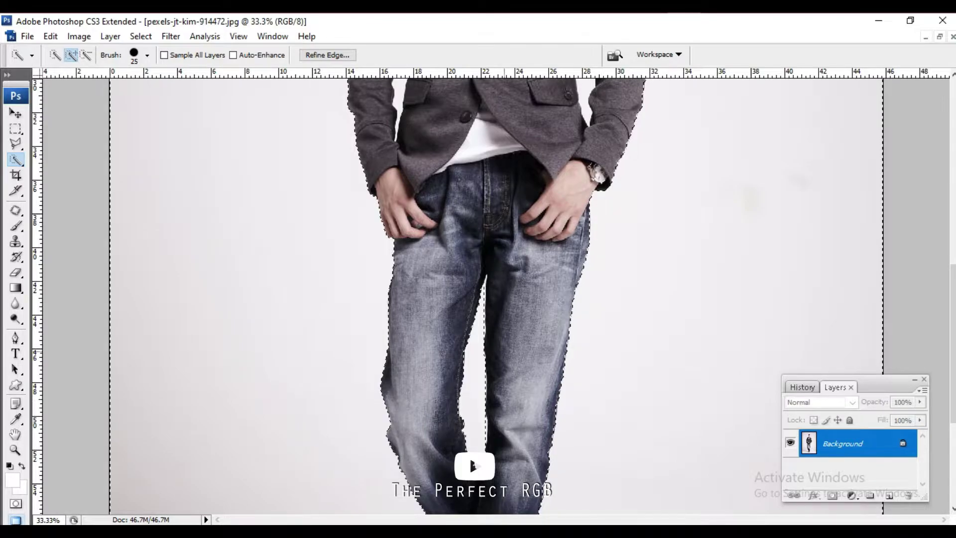
{"action": "scroll", "coordinate": [495, 296], "scroll_direction": "up", "scroll_amount": 4}
{"action": "scroll", "coordinate": [495, 296], "scroll_direction": "up", "scroll_amount": 1}
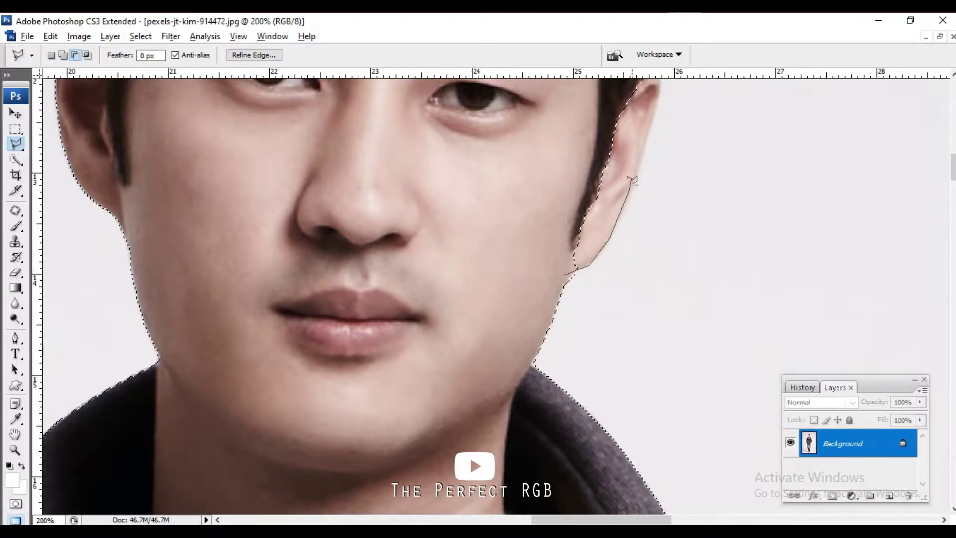
Step: Add the gap beside the man's ear to the background selection
{"action": "left_click_drag", "start_coordinate": [648, 116], "coordinate": [625, 243]}
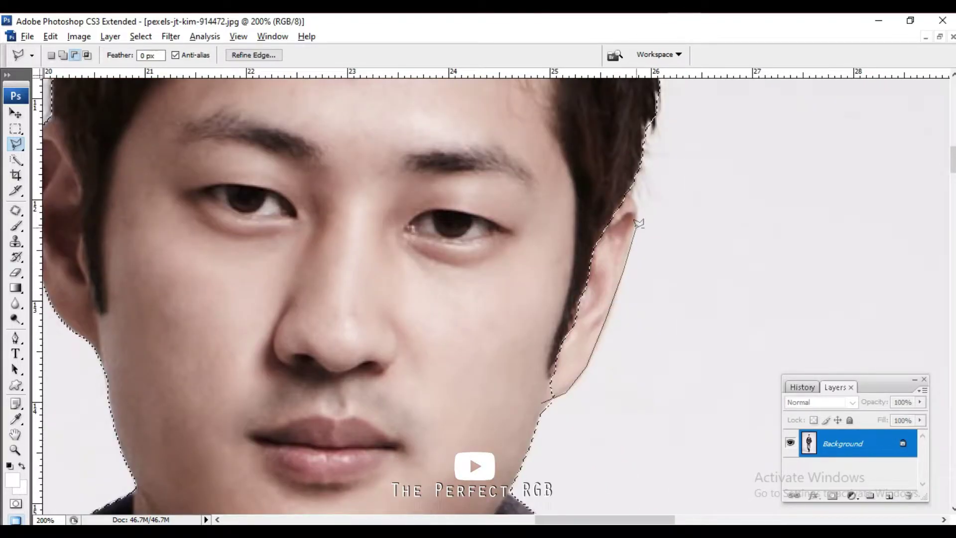
{"action": "left_click", "coordinate": [542, 401]}
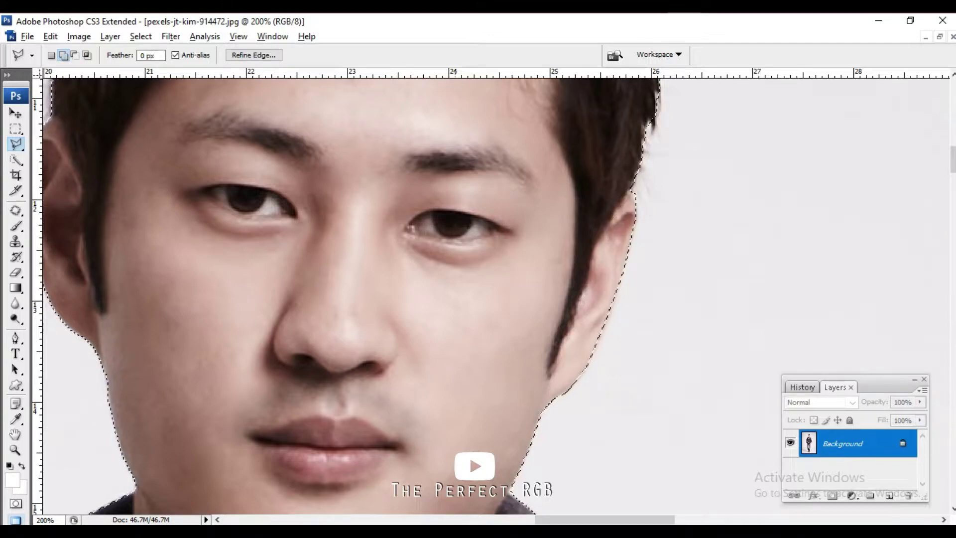
{"action": "key", "text": "ctrl+minus"}
{"action": "key", "text": "ctrl+minus"}
{"action": "scroll", "coordinate": [455, 395], "scroll_direction": "down", "scroll_amount": 5}
{"action": "scroll", "coordinate": [456, 395], "scroll_direction": "down", "scroll_amount": 5}
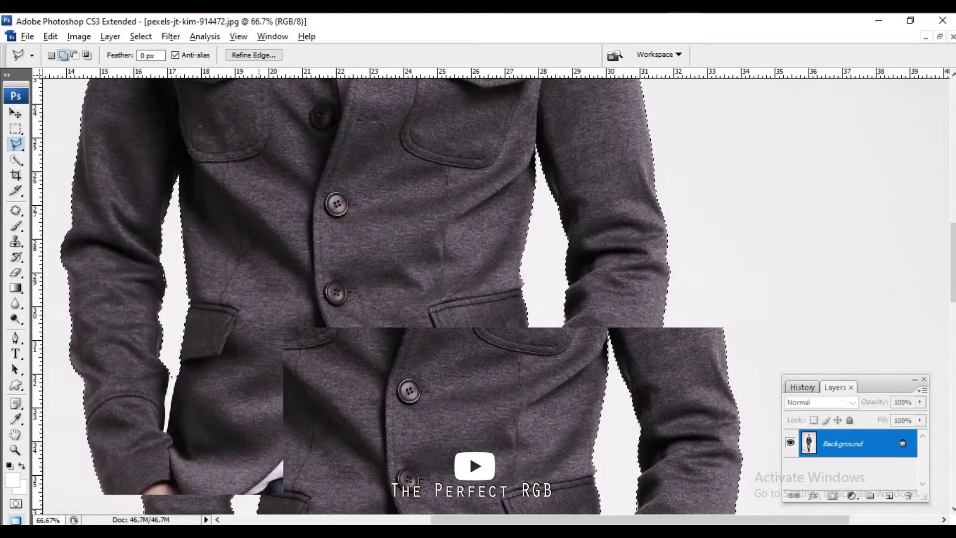
{"action": "scroll", "coordinate": [456, 394], "scroll_direction": "down", "scroll_amount": 5}
{"action": "scroll", "coordinate": [455, 395], "scroll_direction": "down", "scroll_amount": 5}
{"action": "scroll", "coordinate": [455, 395], "scroll_direction": "down", "scroll_amount": 5}
{"action": "scroll", "coordinate": [455, 394], "scroll_direction": "down", "scroll_amount": 5}
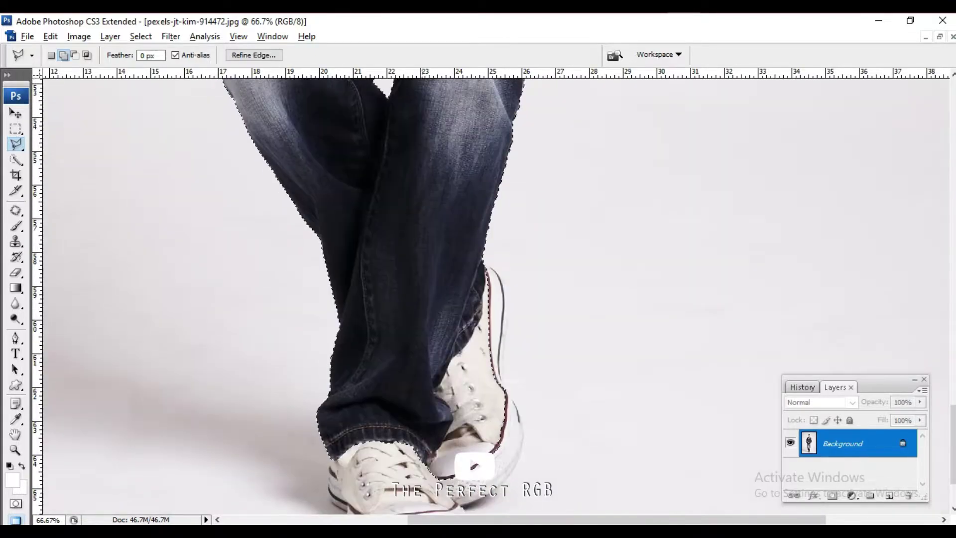
{"action": "scroll", "coordinate": [455, 395], "scroll_direction": "down", "scroll_amount": 3}
Step: Subtract the areas around the sneakers from the selection with a Polygonal Lasso outline
{"action": "key", "text": "ctrl+plus"}
{"action": "key", "text": "ctrl+plus"}
{"action": "scroll", "coordinate": [306, 160], "scroll_direction": "left", "scroll_amount": 5}
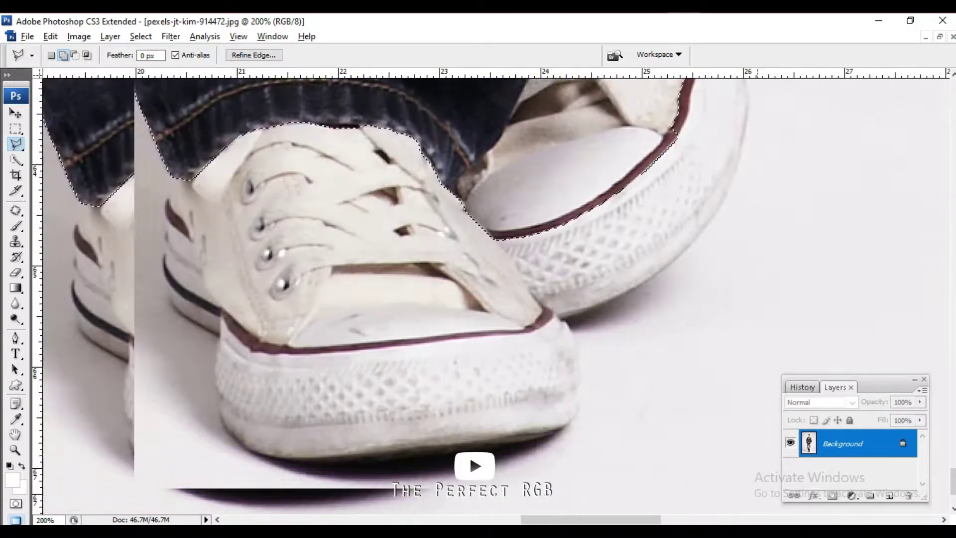
{"action": "key", "text": "alt"}
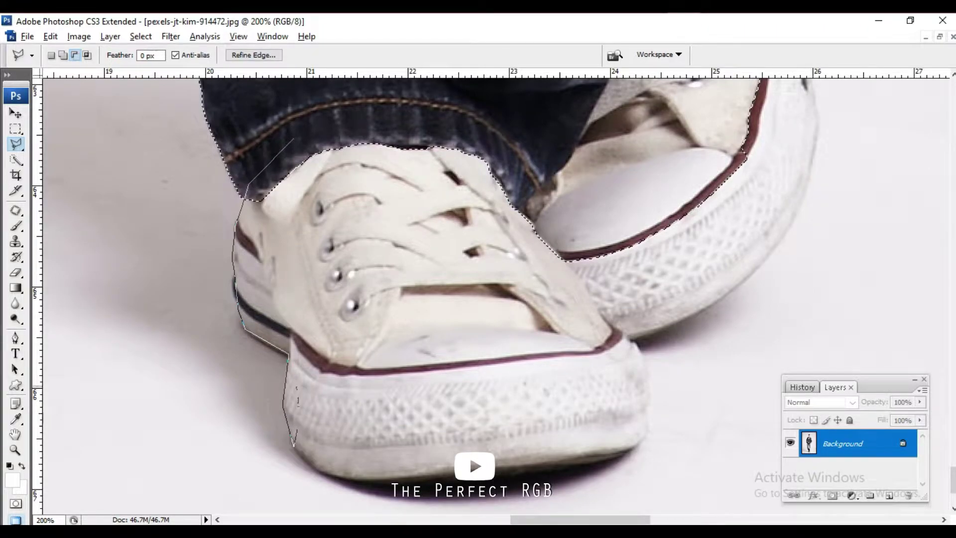
{"action": "left_click_drag", "start_coordinate": [354, 366], "coordinate": [231, 214]}
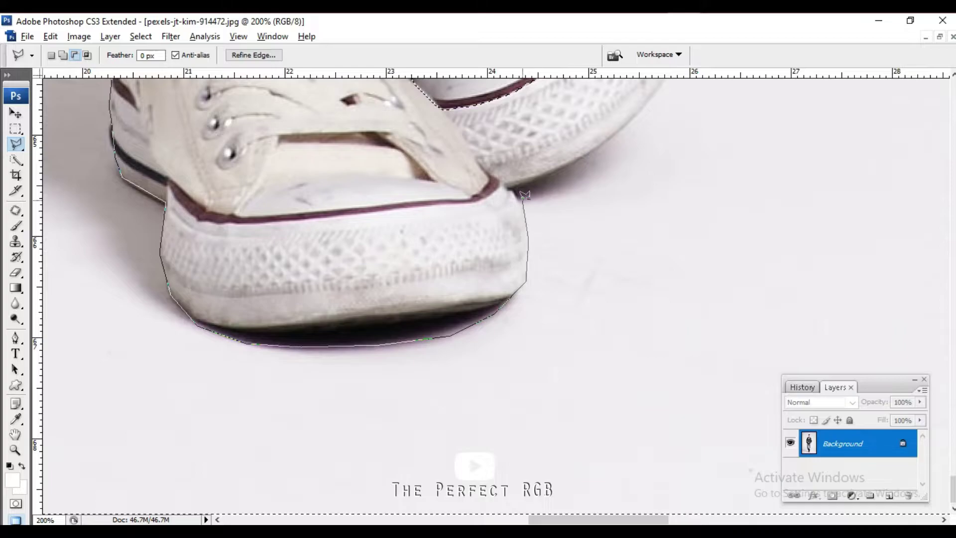
{"action": "left_click_drag", "start_coordinate": [503, 174], "coordinate": [364, 234]}
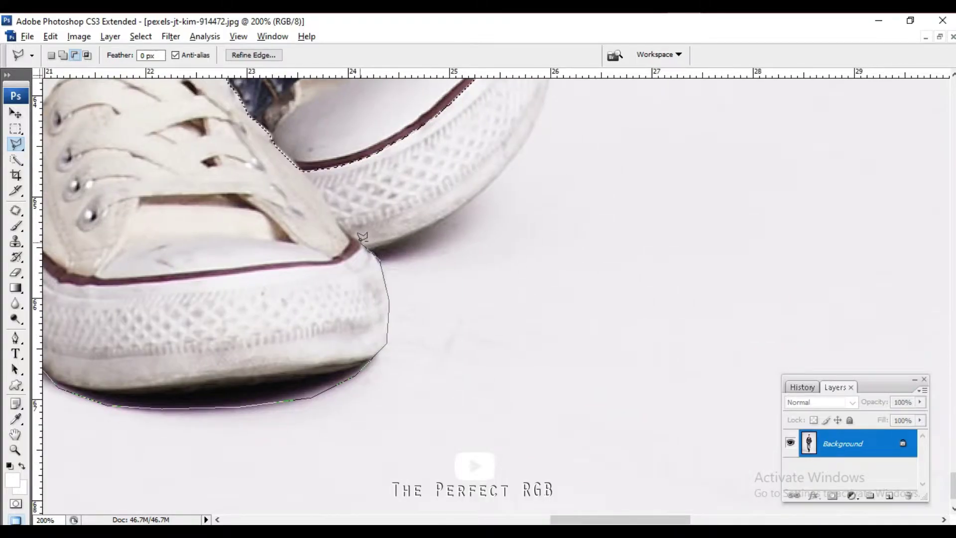
{"action": "left_click", "coordinate": [513, 158]}
{"action": "scroll", "coordinate": [507, 199], "scroll_direction": "up", "scroll_amount": 3}
{"action": "scroll", "coordinate": [510, 185], "scroll_direction": "up", "scroll_amount": 4}
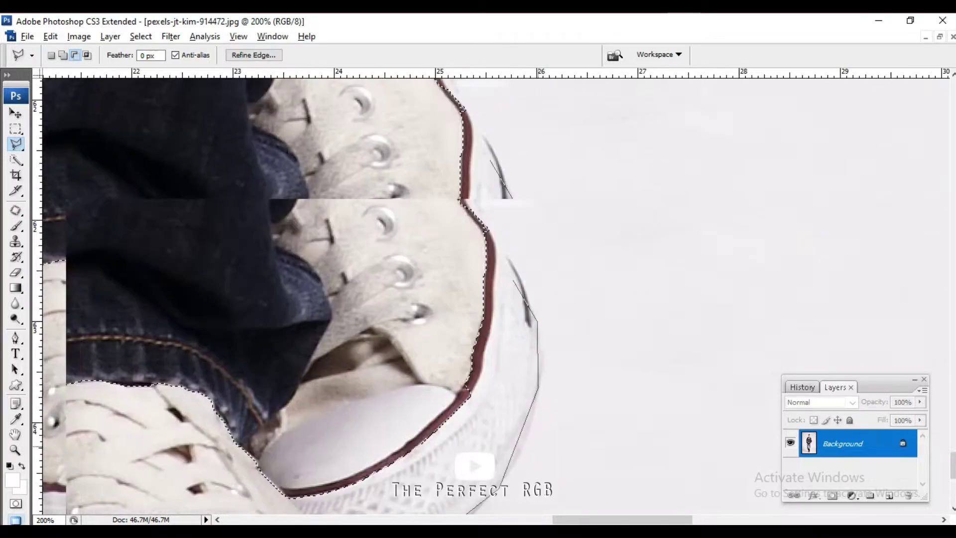
{"action": "scroll", "coordinate": [486, 167], "scroll_direction": "up", "scroll_amount": 2}
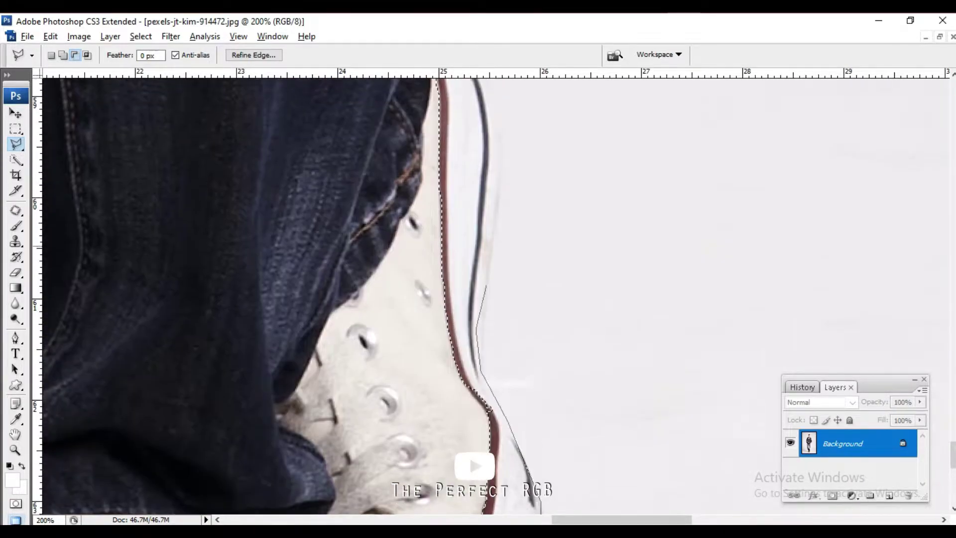
{"action": "scroll", "coordinate": [498, 183], "scroll_direction": "up", "scroll_amount": 2}
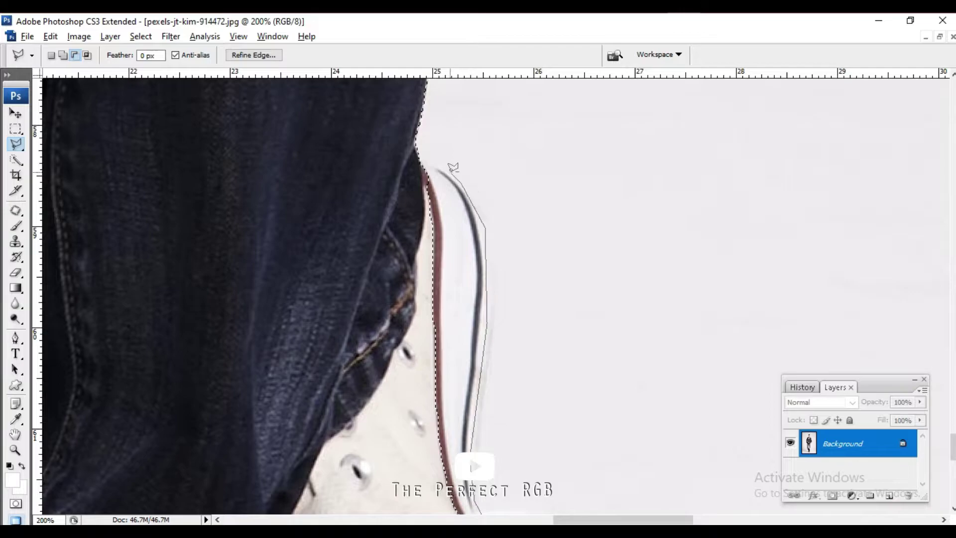
{"action": "double_click", "coordinate": [140, 252]}
Step: Zoom back out to view the whole image with the Move tool active
{"action": "key", "text": "ctrl+minus"}
{"action": "key", "text": "ctrl+minus"}
{"action": "key", "text": "ctrl+minus"}
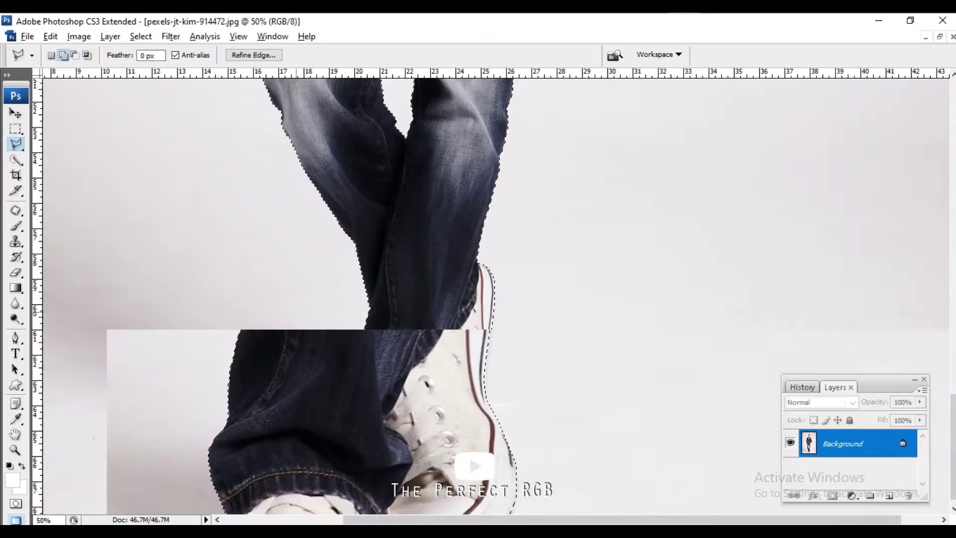
{"action": "key", "text": "ctrl+minus"}
{"action": "key", "text": "ctrl+minus"}
{"action": "key", "text": "ctrl+minus"}
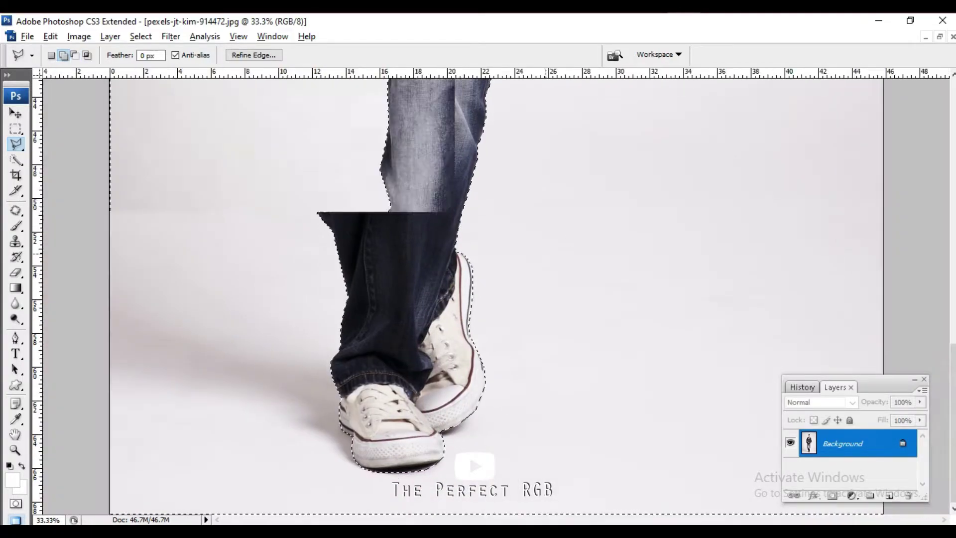
{"action": "key", "text": "ctrl+minus"}
{"action": "key", "text": "v"}
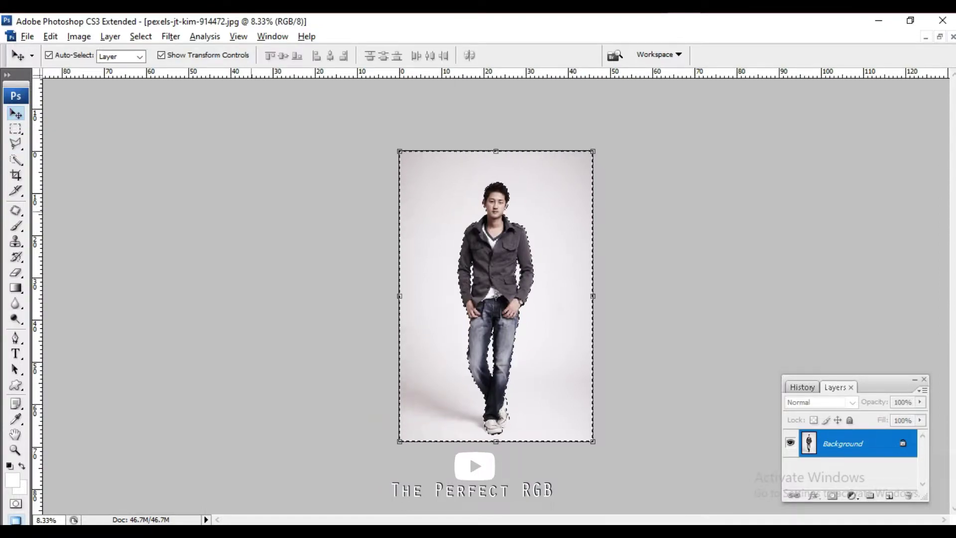
Step: Invert the selection to isolate the man, then create a new A4 (210 × 297 mm, 300 ppi) document
{"action": "key", "text": "ctrl+shift+i"}
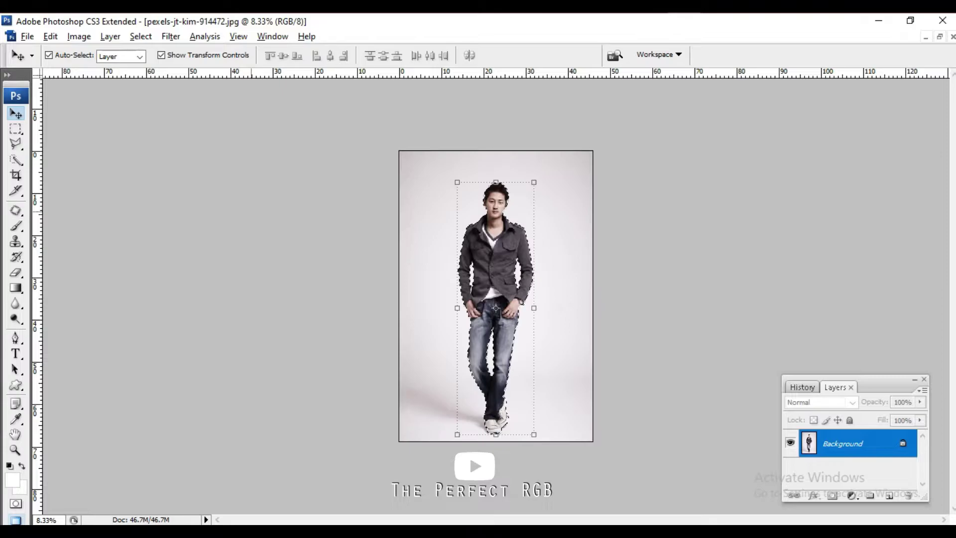
{"action": "left_click", "coordinate": [939, 37]}
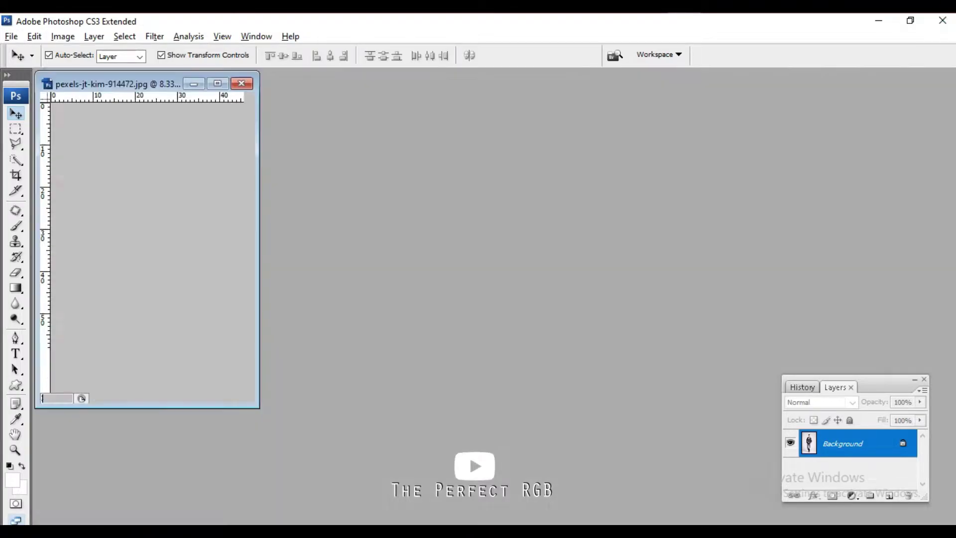
{"action": "key", "text": "alt+f"}
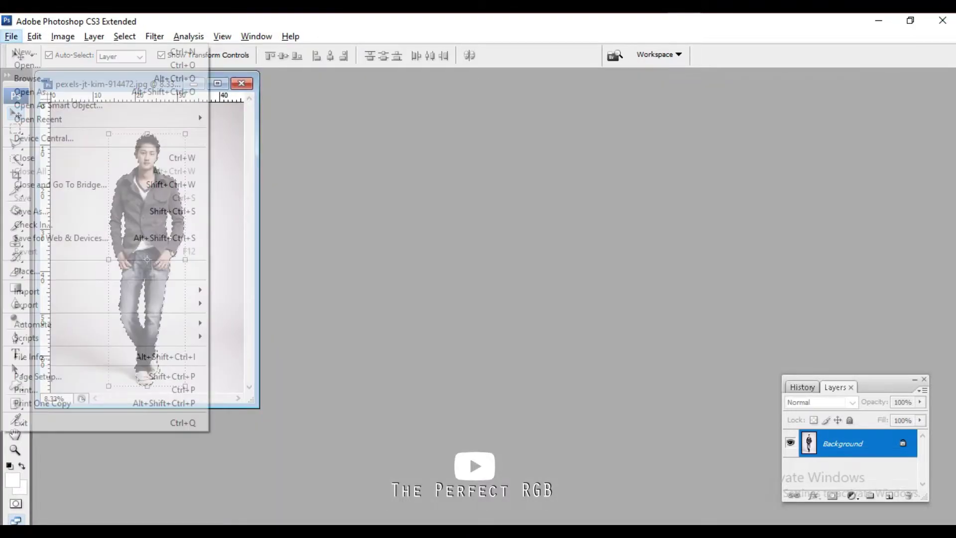
{"action": "key", "text": "Return"}
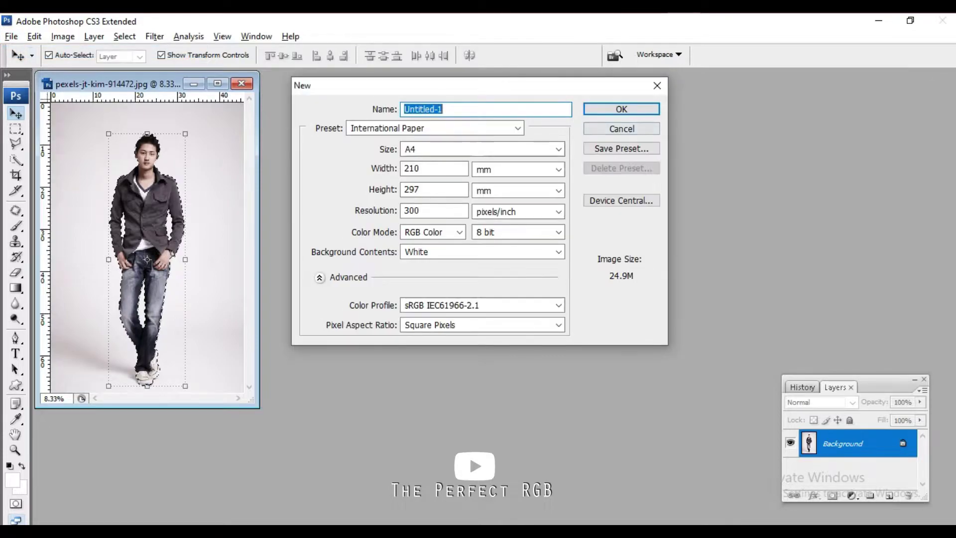
{"action": "left_click", "coordinate": [558, 149]}
{"action": "key", "text": "Return"}
{"action": "key", "text": "Return"}
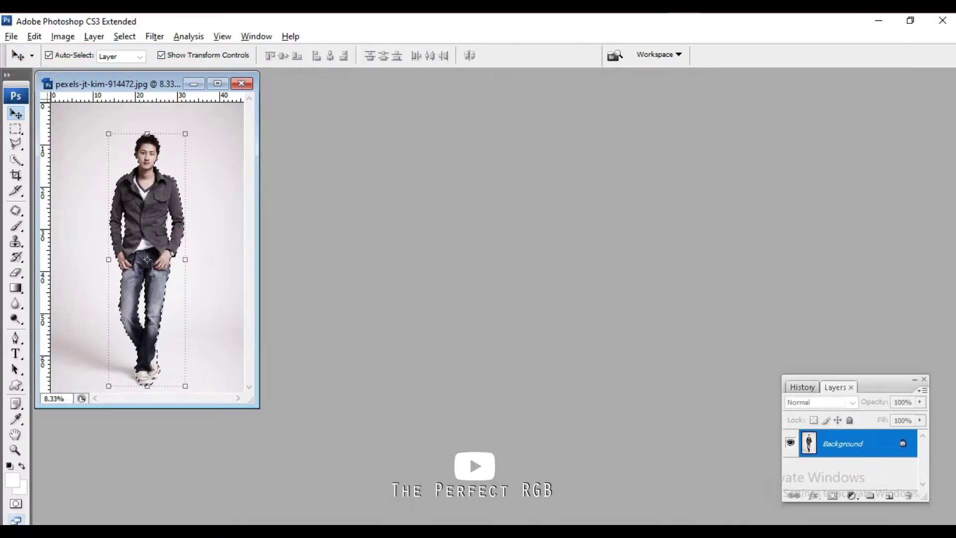
{"action": "left_click", "coordinate": [321, 82]}
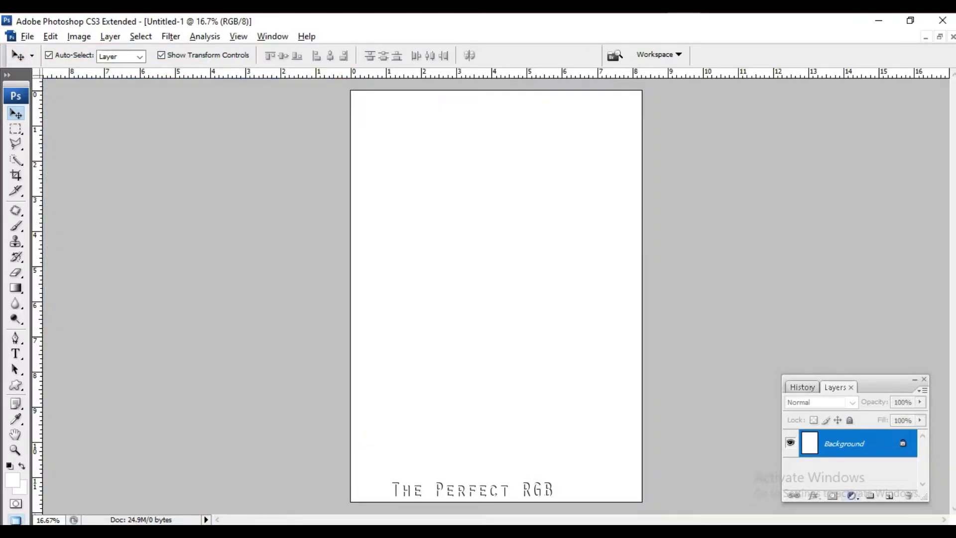
Step: Fill the poster background with magenta using a Solid Color layer merged down
{"action": "left_click", "coordinate": [851, 495]}
{"action": "left_click", "coordinate": [864, 216]}
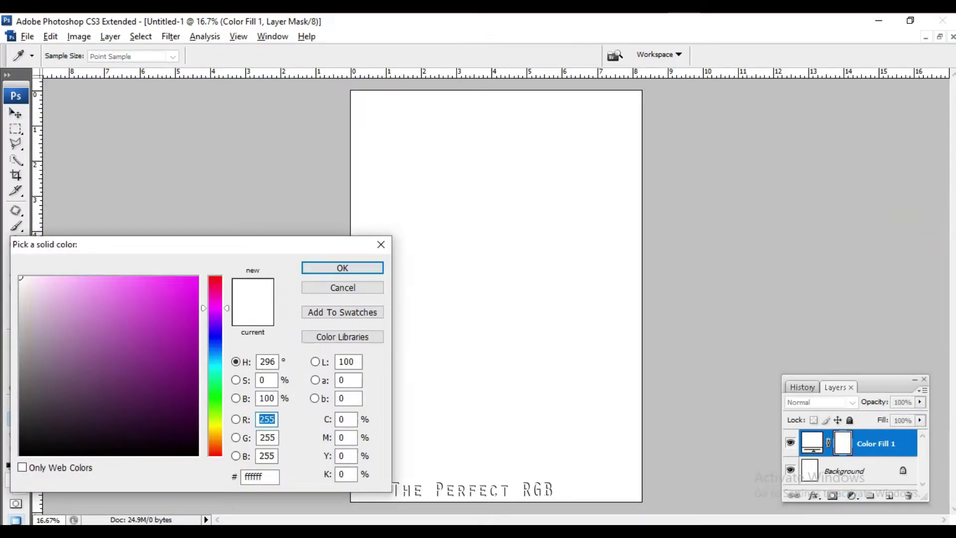
{"action": "key", "text": "Return"}
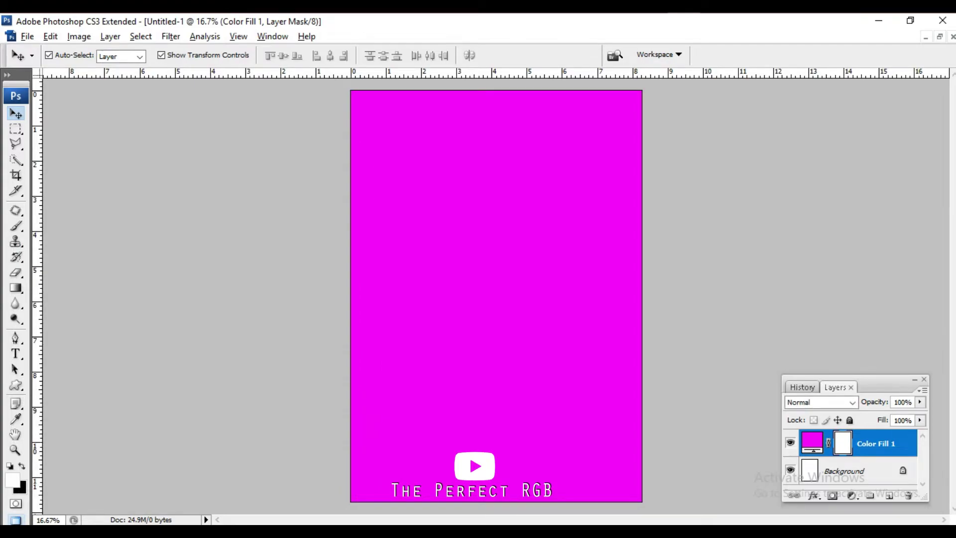
{"action": "key", "text": "ctrl+e"}
Step: Add a white Solid Color fill layer and invert its mask to hide it
{"action": "key", "text": "b"}
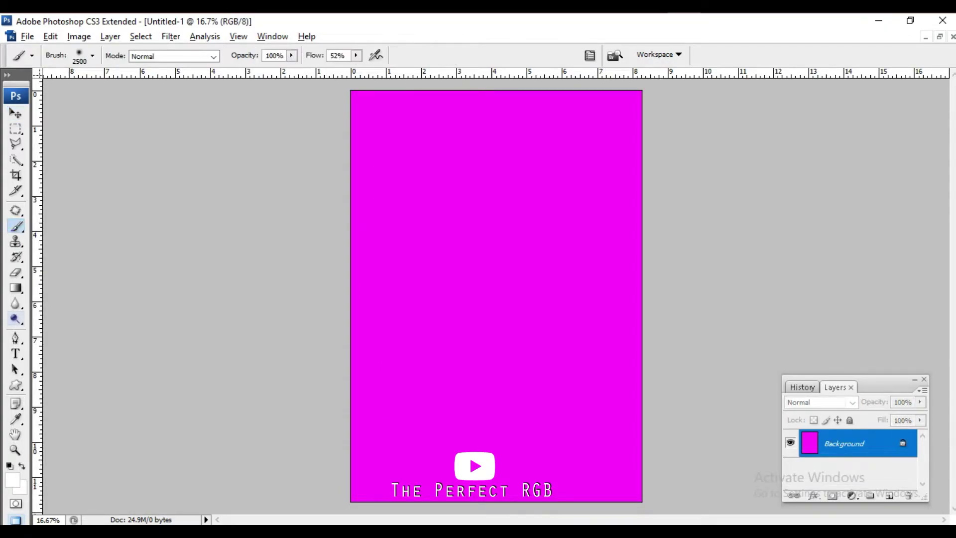
{"action": "key", "text": "Escape"}
{"action": "key", "text": "alt+shift+m"}
{"action": "left_click", "coordinate": [851, 495]}
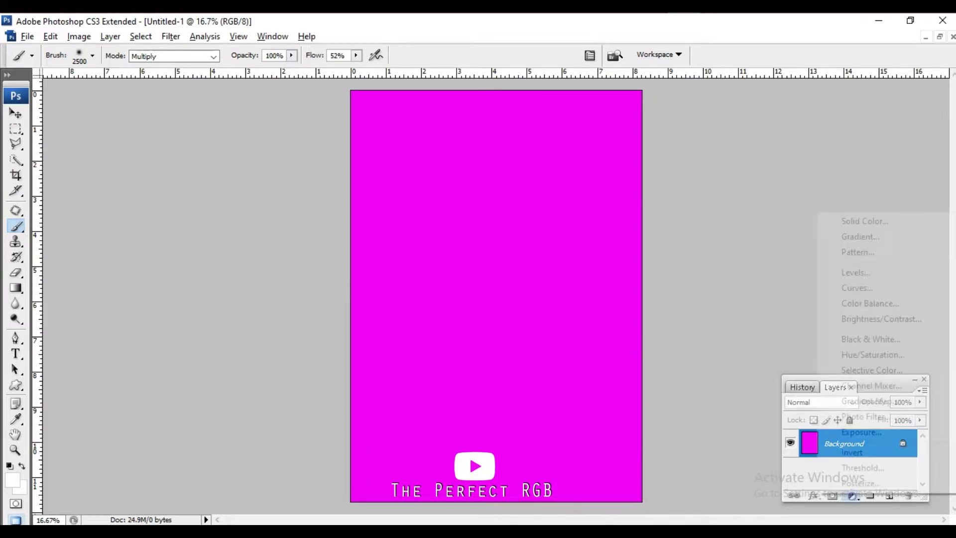
{"action": "left_click", "coordinate": [864, 221]}
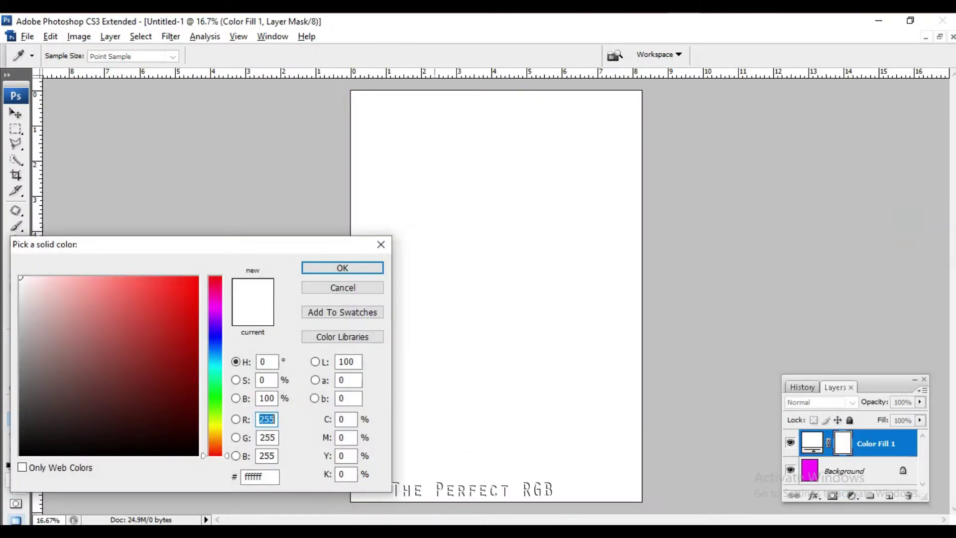
{"action": "key", "text": "Return"}
{"action": "key", "text": "ctrl+i"}
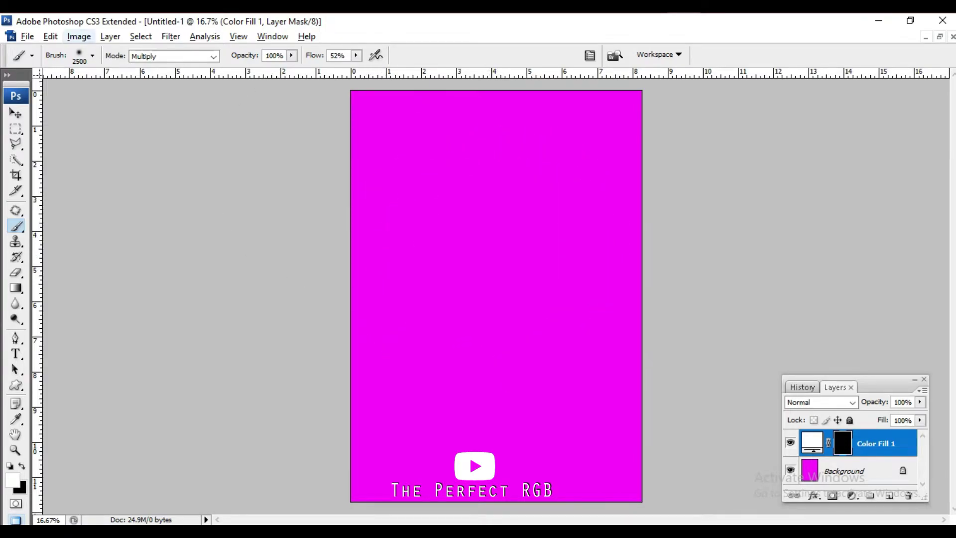
Step: Paint a soft white centre glow with a Normal brush at 41% flow and merge it down
{"action": "left_click", "coordinate": [175, 56]}
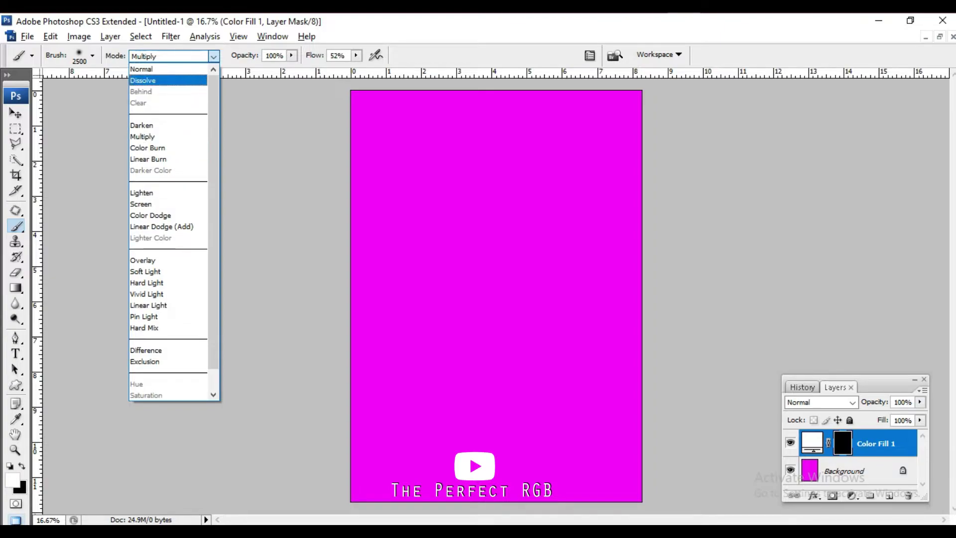
{"action": "left_click", "coordinate": [149, 68]}
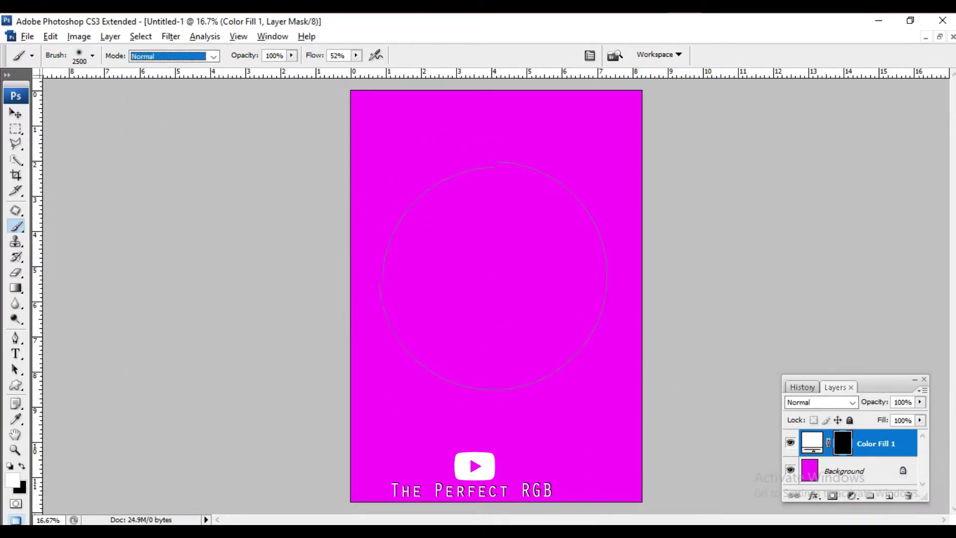
{"action": "left_click", "coordinate": [356, 55]}
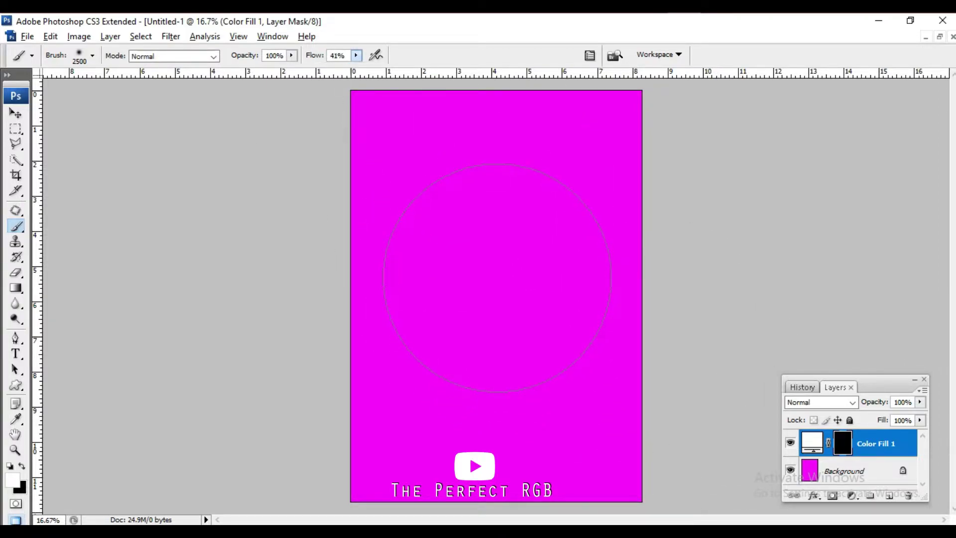
{"action": "left_click", "coordinate": [489, 283]}
{"action": "left_click", "coordinate": [489, 260]}
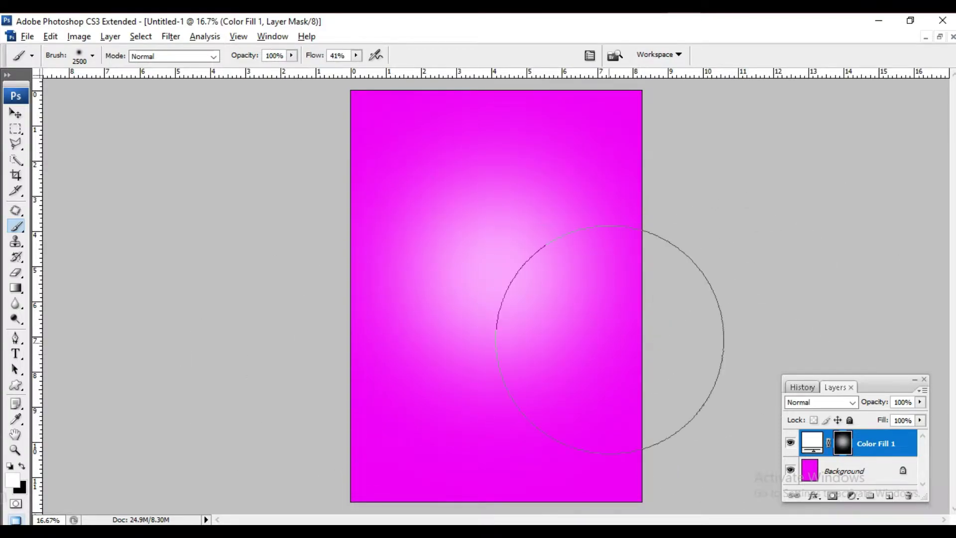
{"action": "key", "text": "ctrl+e"}
{"action": "key", "text": "ctrl+minus"}
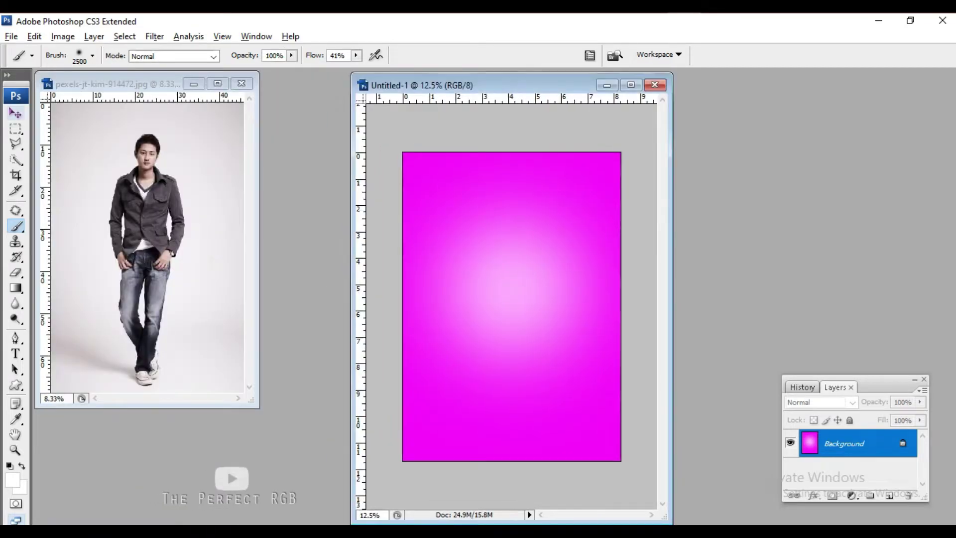
Step: Drag the cut-out man into the poster as Layer 1, scale him to 63.4% and centre him
{"action": "key", "text": "v"}
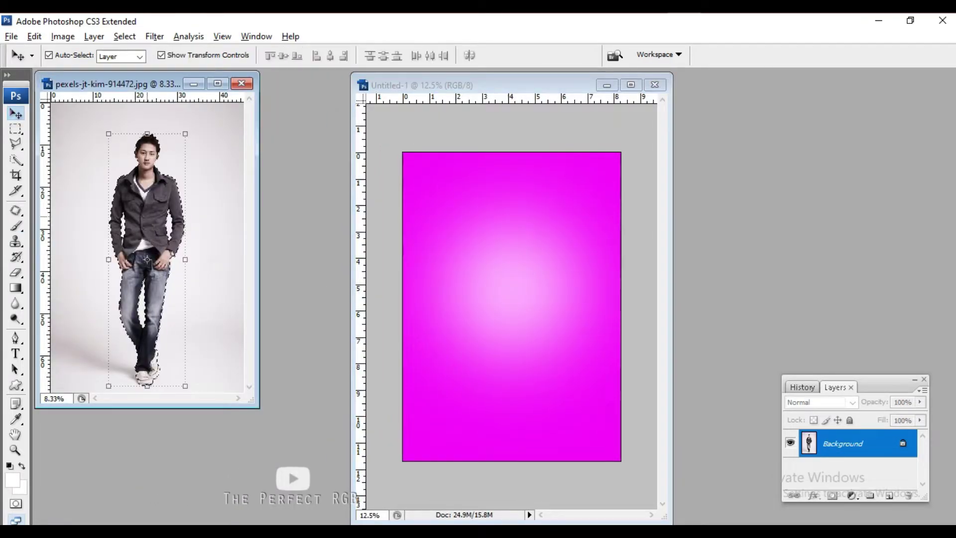
{"action": "left_click_drag", "start_coordinate": [147, 259], "coordinate": [495, 244]}
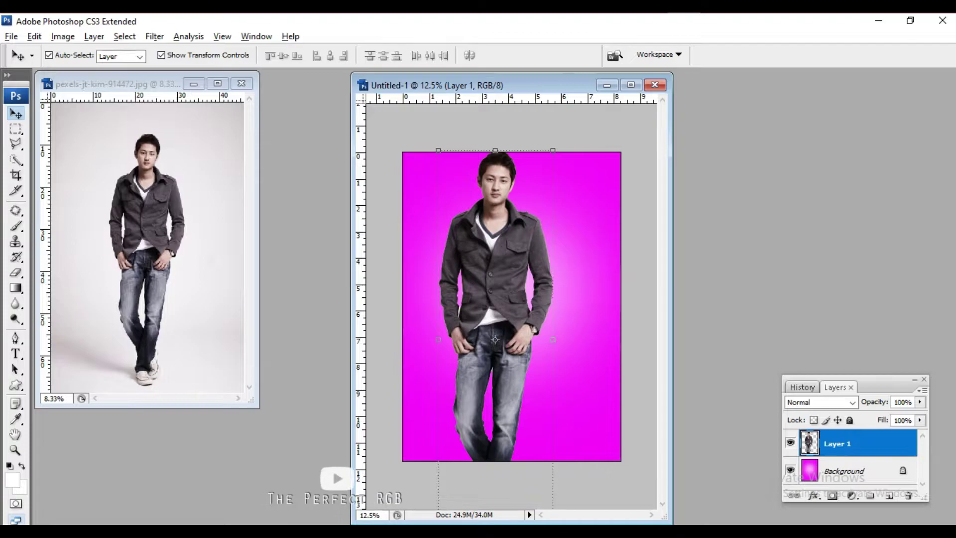
{"action": "left_click", "coordinate": [630, 85]}
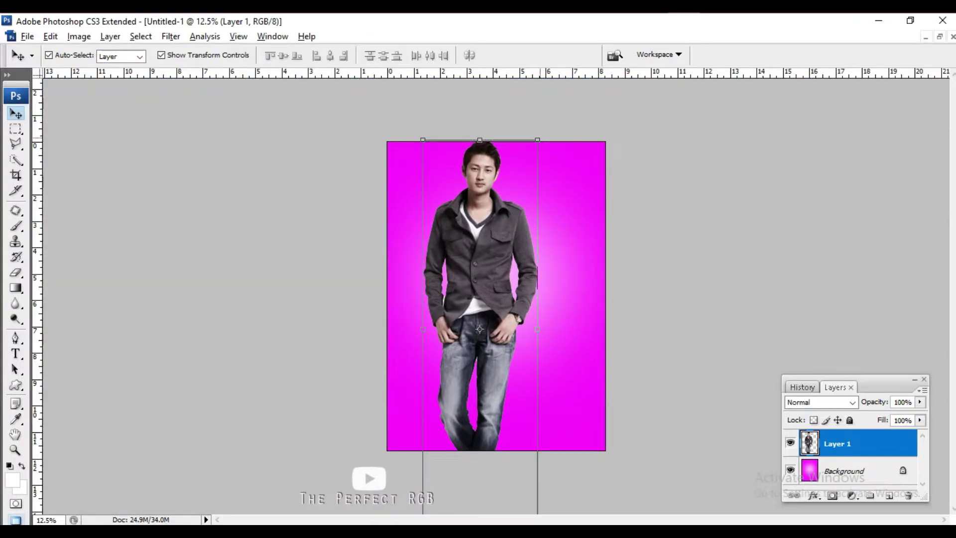
{"action": "key", "text": "ctrl+t"}
{"action": "left_click_drag", "start_coordinate": [480, 139], "coordinate": [479, 208]}
{"action": "key", "text": "ctrl+plus"}
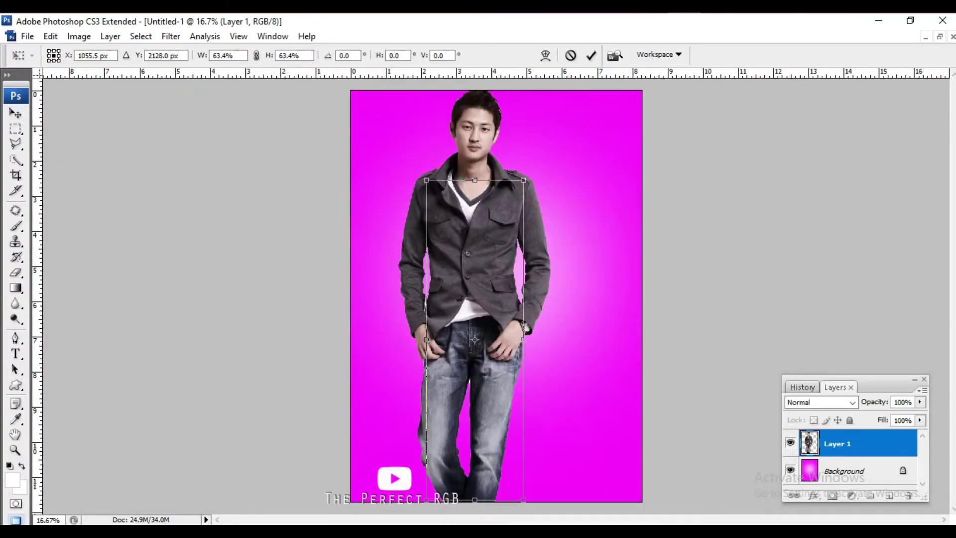
{"action": "mouse_move", "coordinate": [481, 327]}
{"action": "left_mouse_down"}
{"action": "mouse_move", "coordinate": [496, 301]}
{"action": "mouse_move", "coordinate": [503, 309]}
{"action": "left_mouse_up"}
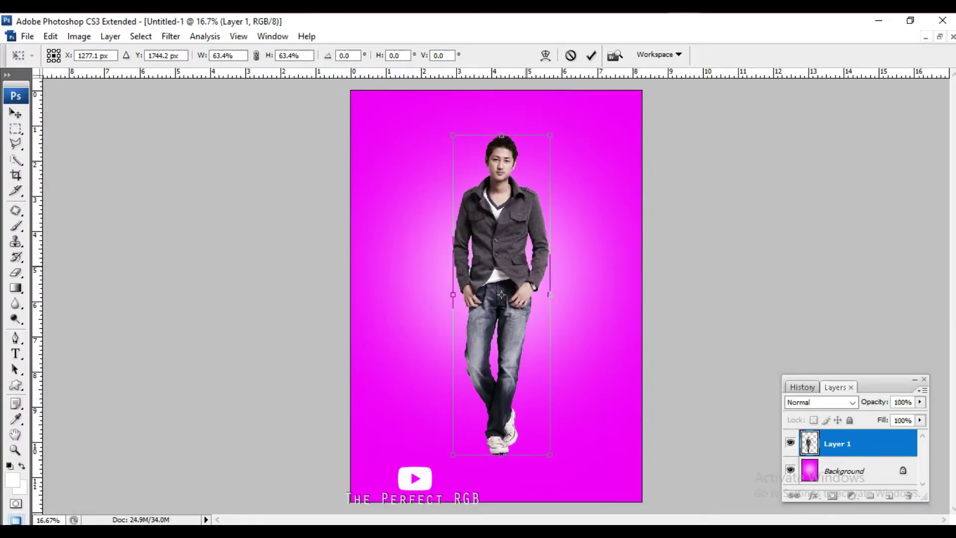
{"action": "key", "text": "Return"}
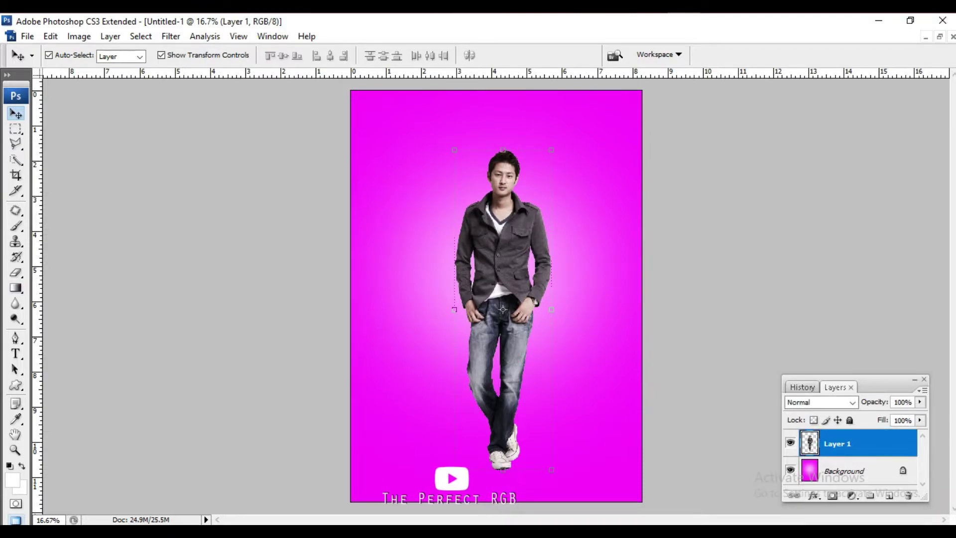
{"action": "key", "text": "alt+bracketleft"}
Step: Paint a soft black blob on a new empty layer above the background
{"action": "key", "text": "j"}
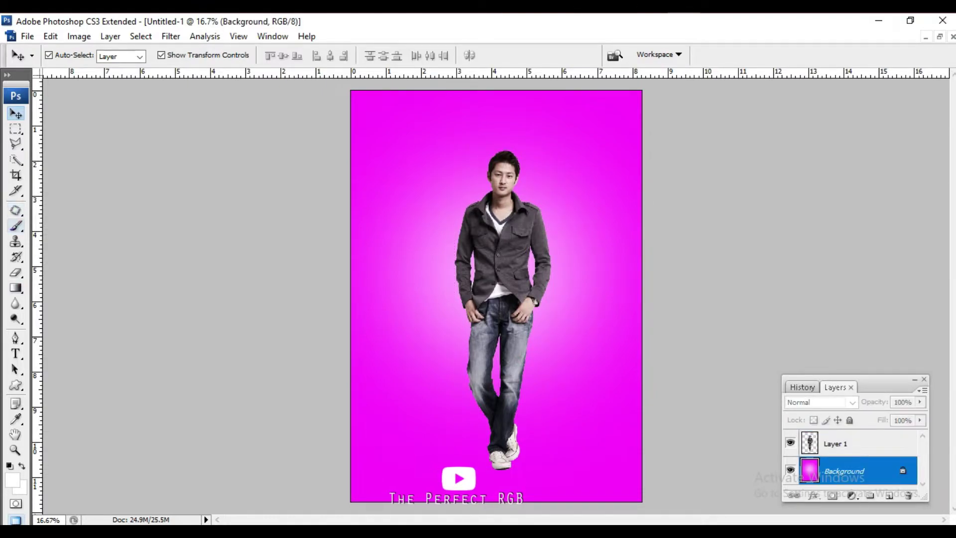
{"action": "key", "text": "b"}
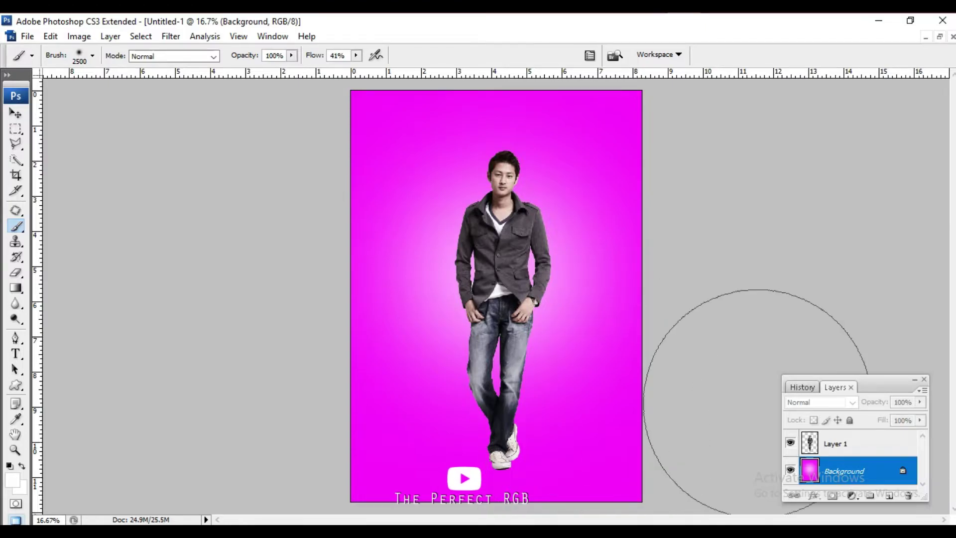
{"action": "key", "text": "ctrl+shift+alt+n"}
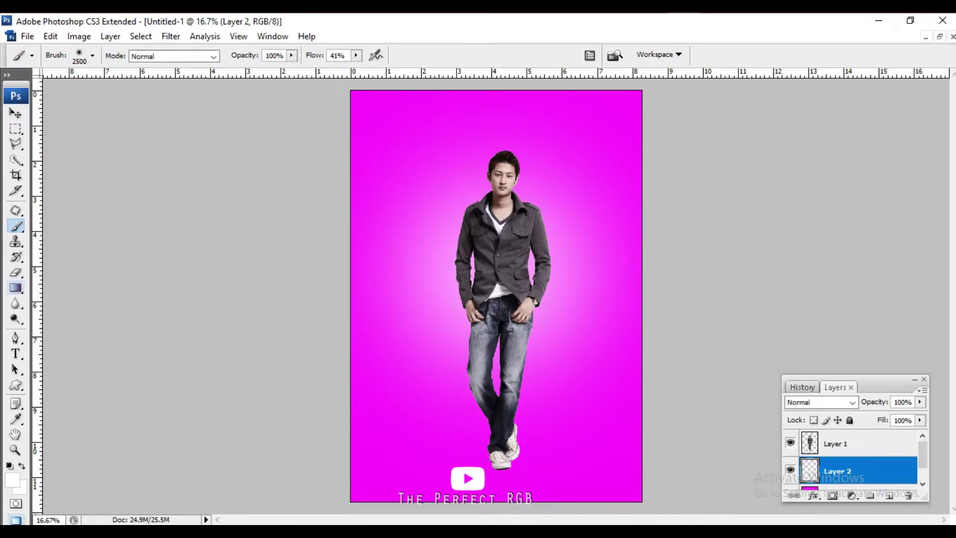
{"action": "left_click", "coordinate": [15, 418]}
{"action": "left_click", "coordinate": [12, 479]}
{"action": "left_click", "coordinate": [185, 455]}
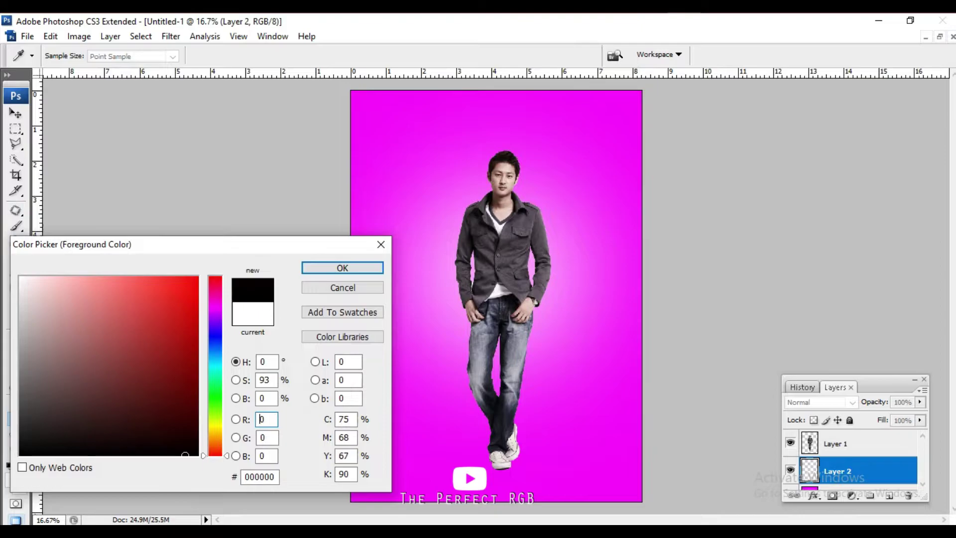
{"action": "left_click", "coordinate": [342, 267]}
{"action": "key", "text": "b"}
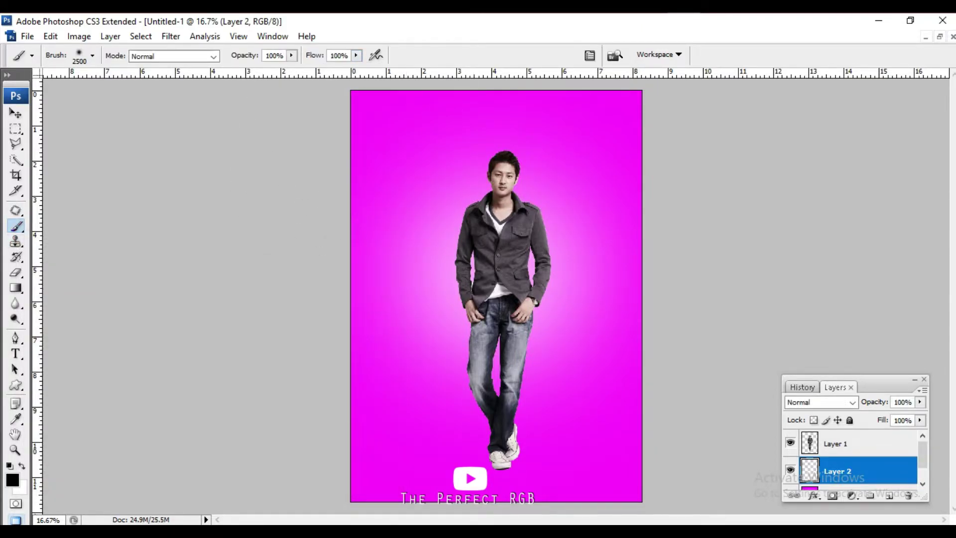
{"action": "left_click", "coordinate": [528, 265]}
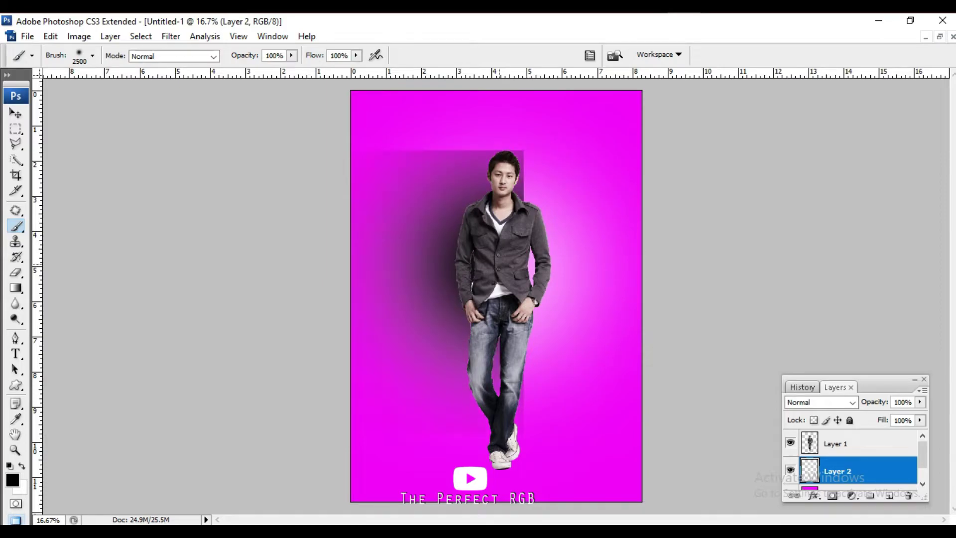
Step: Squash and narrow the black blob into a flat oval shadow
{"action": "key", "text": "v"}
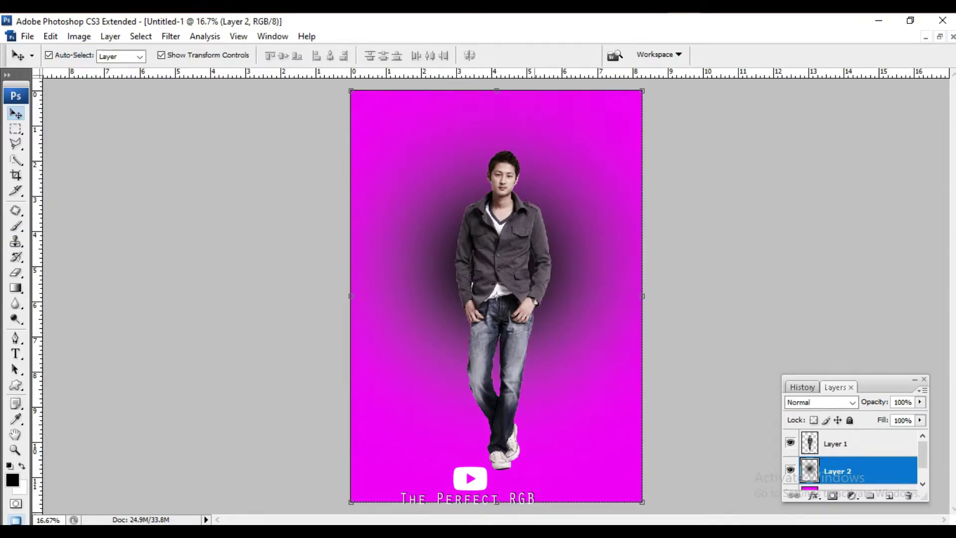
{"action": "key", "text": "ctrl+minus"}
{"action": "left_click_drag", "start_coordinate": [496, 142], "coordinate": [496, 412]}
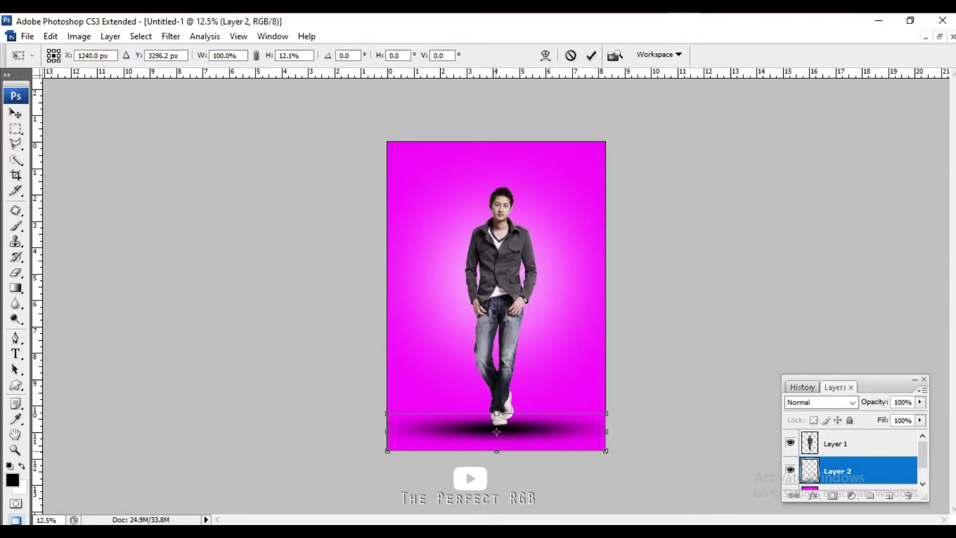
{"action": "left_click_drag", "start_coordinate": [497, 450], "coordinate": [497, 435]}
{"action": "mouse_move", "coordinate": [387, 424]}
{"action": "left_mouse_down"}
{"action": "mouse_move", "coordinate": [492, 423]}
{"action": "mouse_move", "coordinate": [478, 423]}
{"action": "left_mouse_up"}
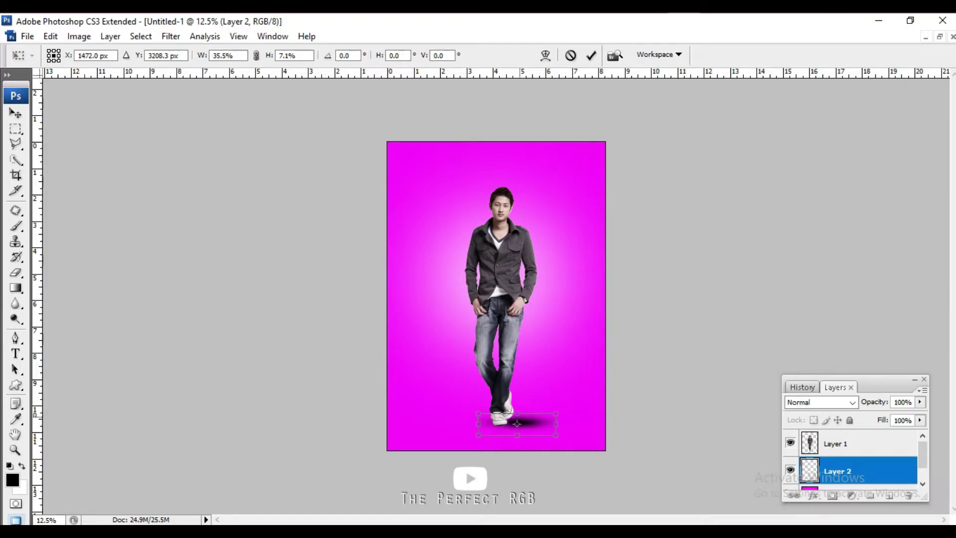
{"action": "key", "text": "Return"}
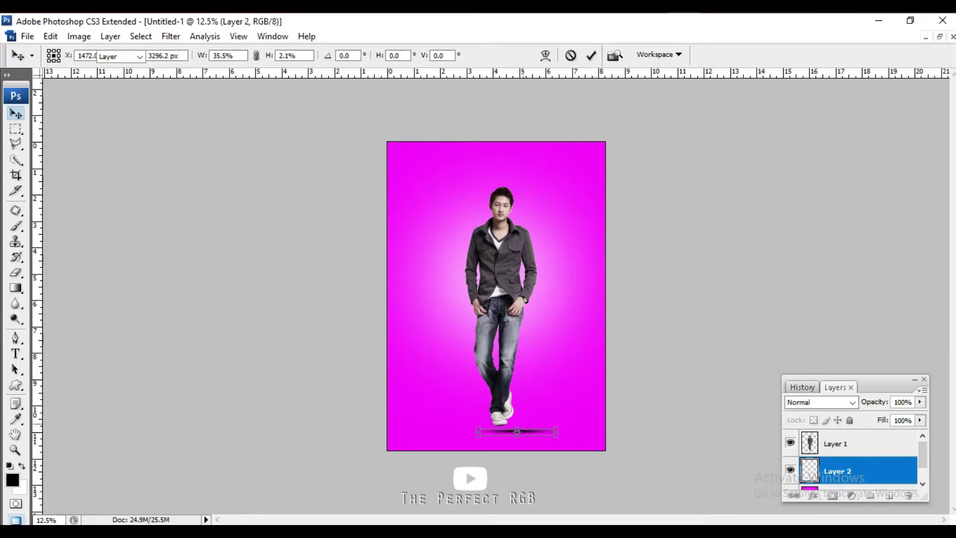
{"action": "key", "text": "ctrl+plus"}
Step: Move the flat shadow up beneath the man's sneakers
{"action": "key", "text": "ctrl+plus"}
{"action": "scroll", "coordinate": [496, 296], "scroll_direction": "down", "scroll_amount": 3}
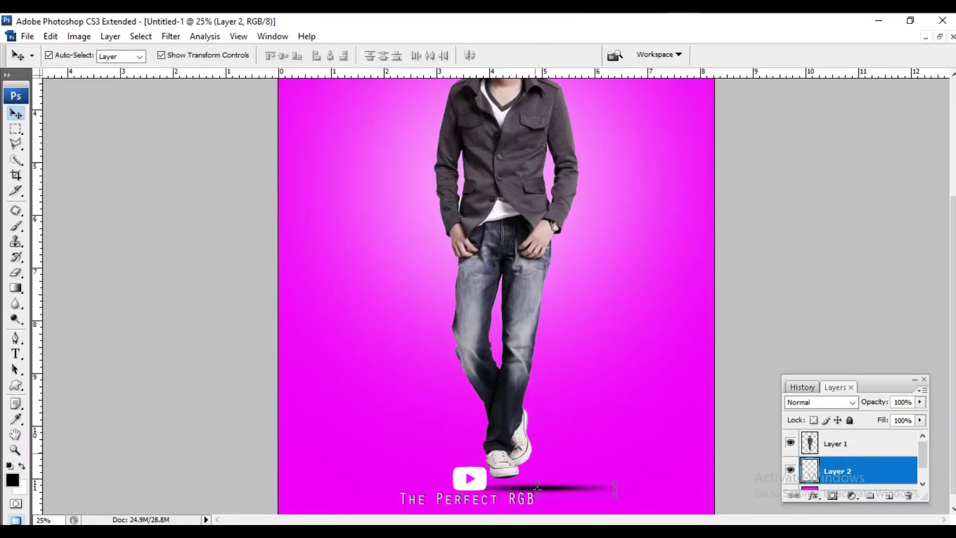
{"action": "key", "text": "ctrl+plus"}
{"action": "key", "text": "ctrl+plus"}
{"action": "scroll", "coordinate": [495, 296], "scroll_direction": "down", "scroll_amount": 3}
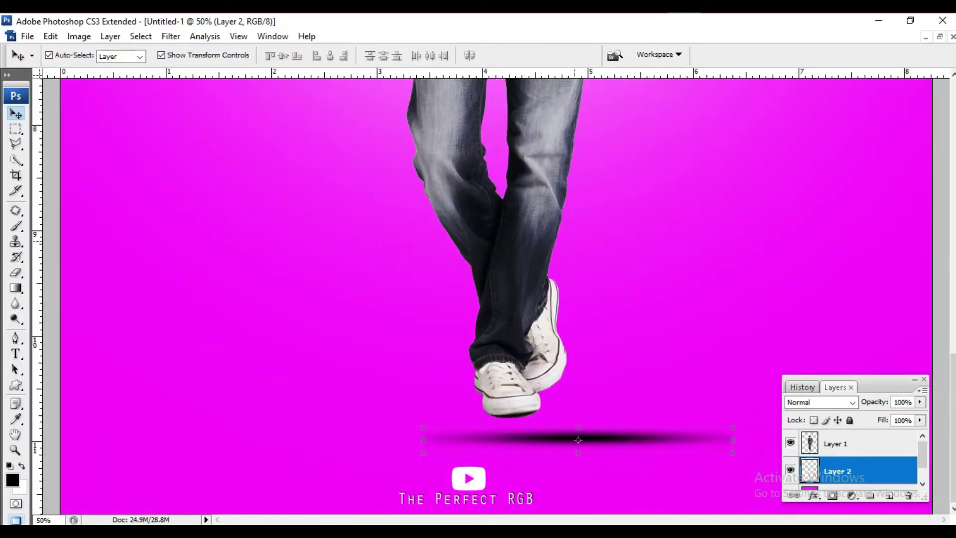
{"action": "left_click_drag", "start_coordinate": [601, 443], "coordinate": [522, 415]}
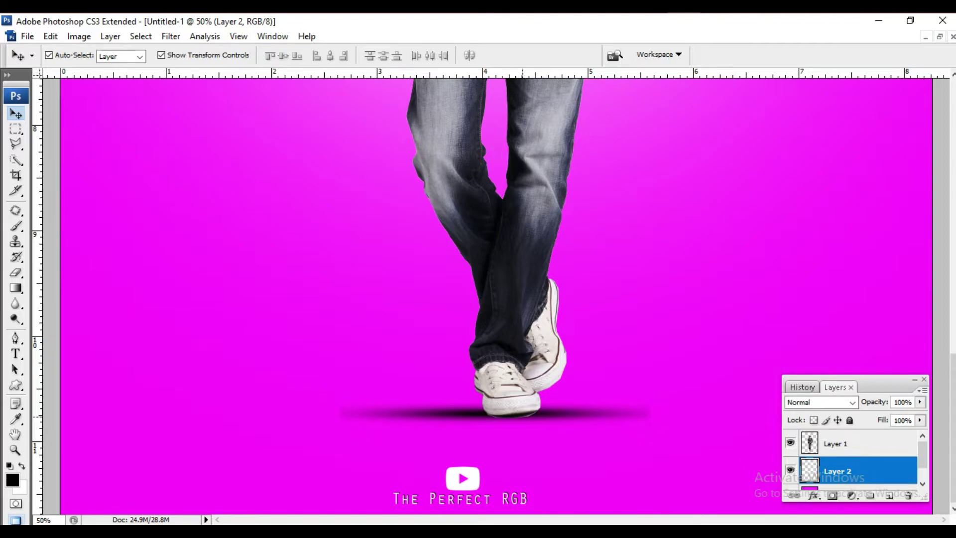
{"action": "key", "text": "ctrl+minus"}
Step: Delete the old Layer 2 shadow and undo a stray black dab on the background
{"action": "right_click", "coordinate": [841, 470]}
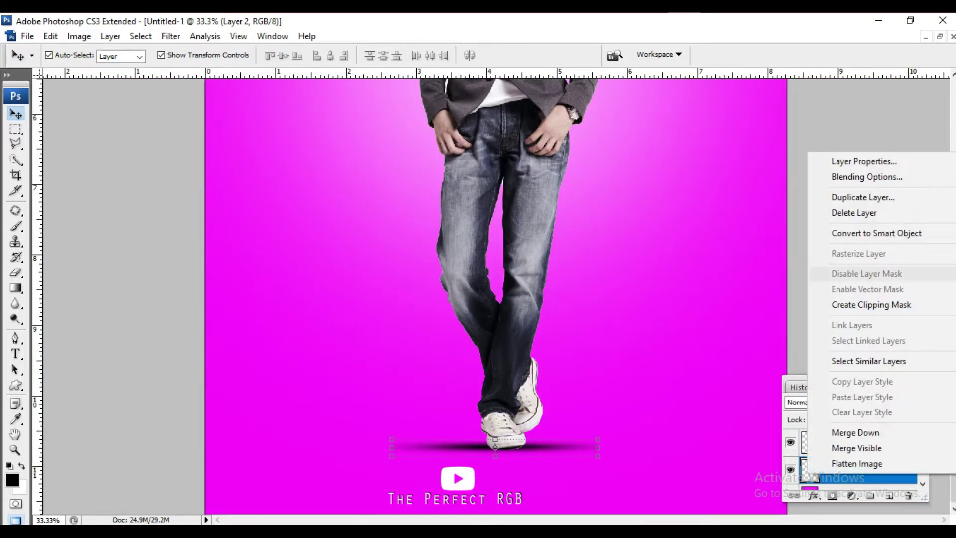
{"action": "left_click", "coordinate": [853, 212]}
{"action": "left_click", "coordinate": [16, 225]}
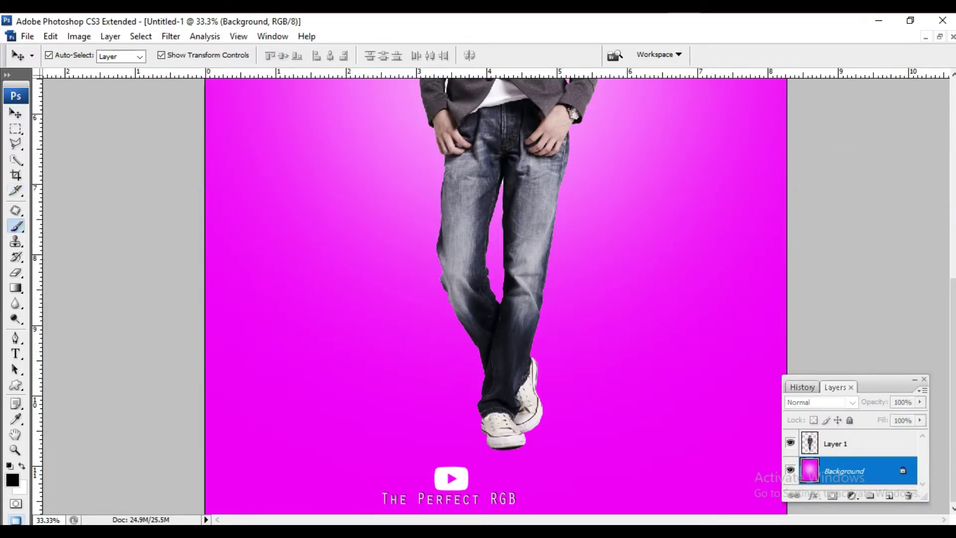
{"action": "key", "text": "bracketleft"}
{"action": "key", "text": "bracketleft"}
{"action": "key", "text": "bracketleft"}
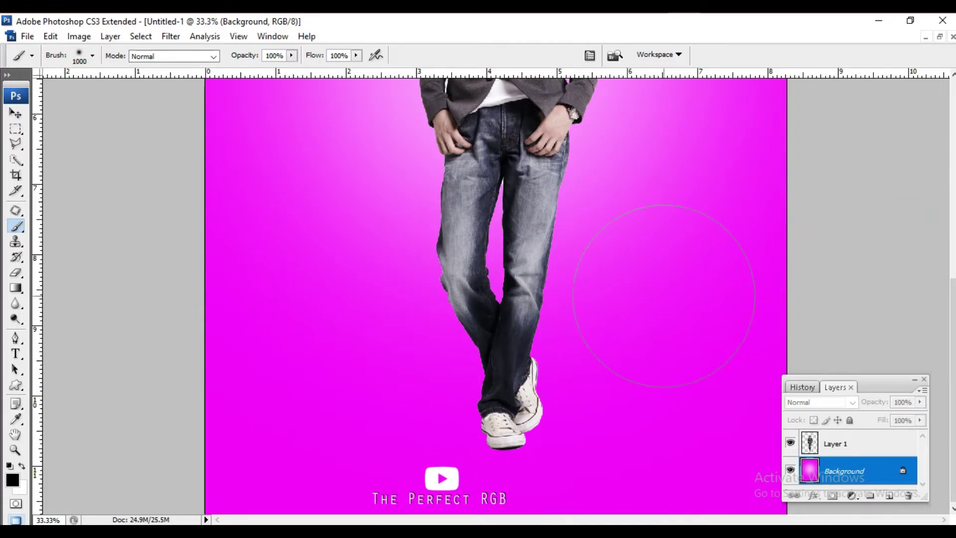
{"action": "left_click", "coordinate": [666, 295]}
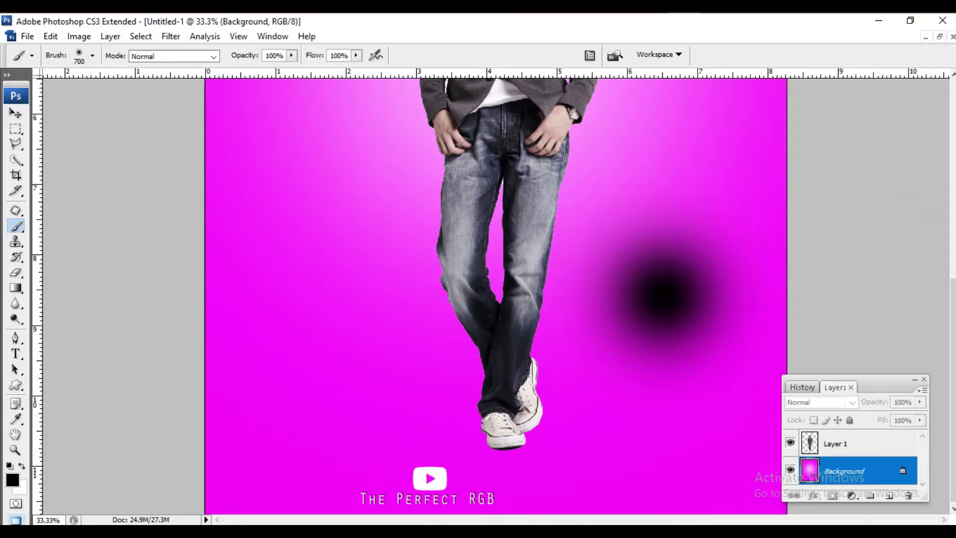
{"action": "left_click", "coordinate": [16, 113]}
{"action": "left_click", "coordinate": [846, 470], "text": "ctrl"}
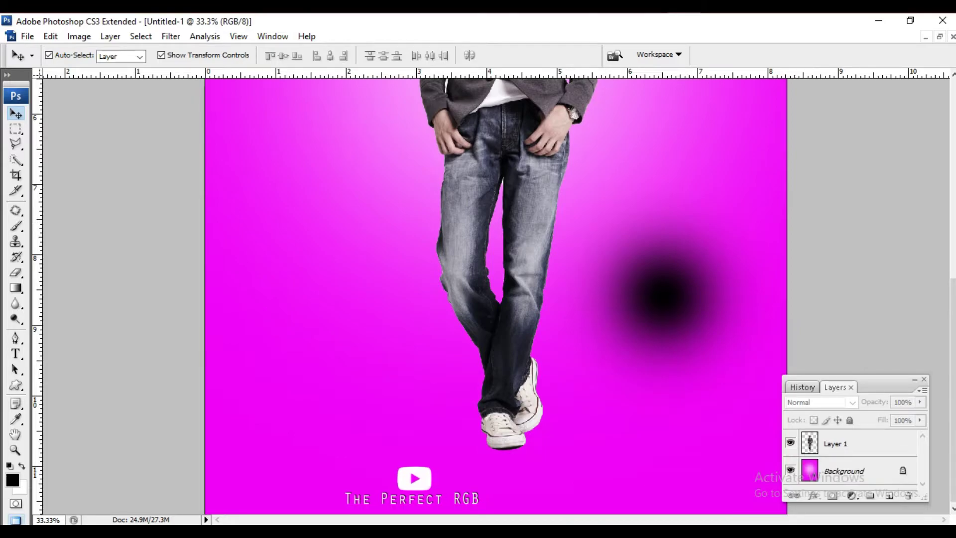
{"action": "key", "text": "ctrl+z"}
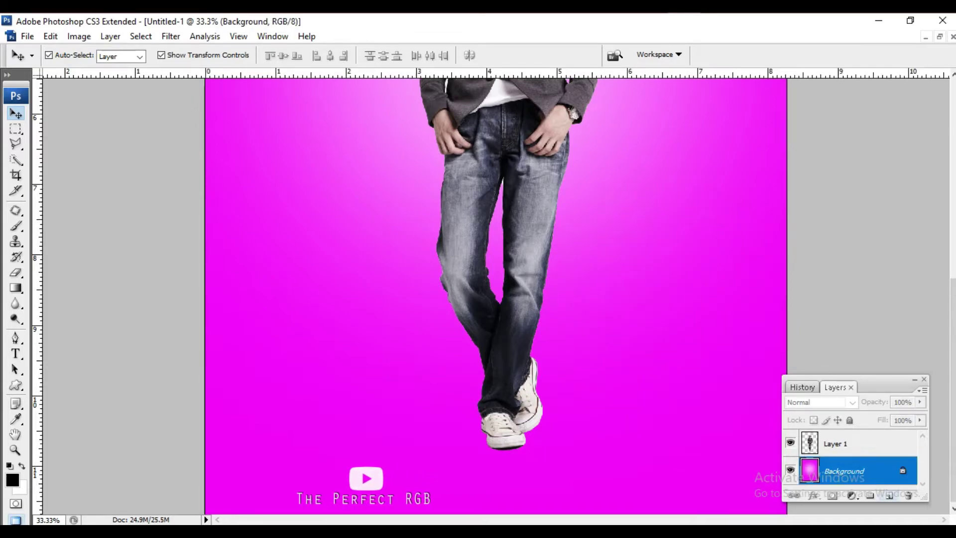
Step: Paint a soft black dab on a new layer, flatten it and stretch it to 157.8% wide
{"action": "key", "text": "ctrl+shift+alt+n"}
{"action": "key", "text": "b"}
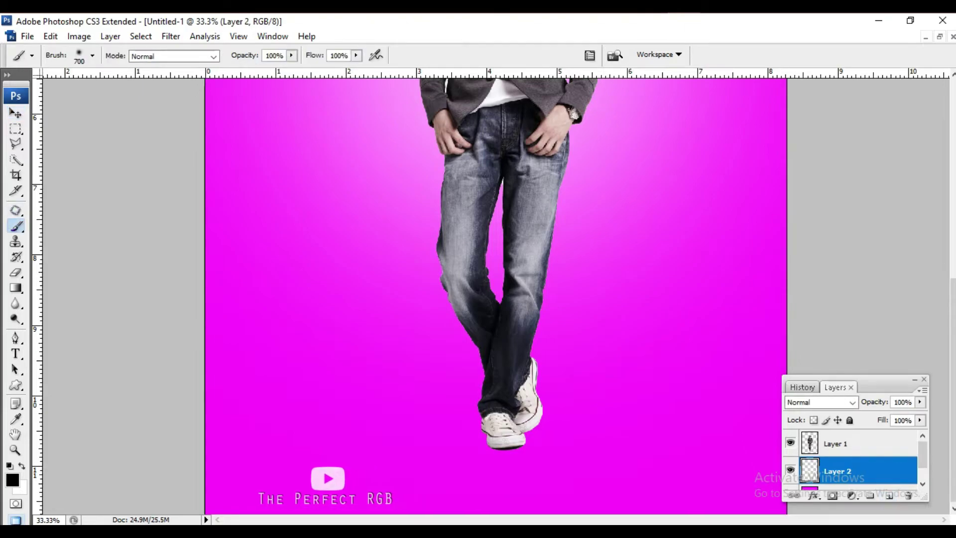
{"action": "left_click", "coordinate": [647, 317]}
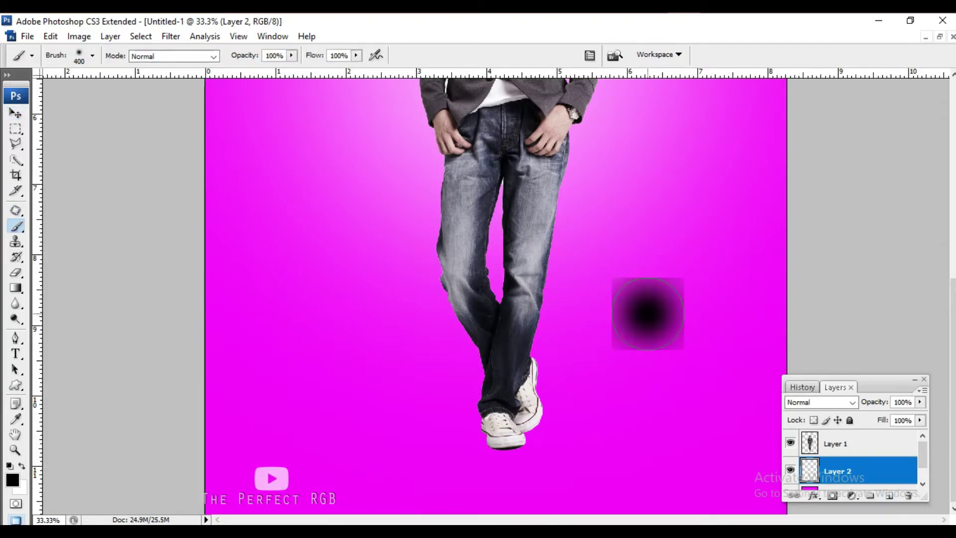
{"action": "key", "text": "v"}
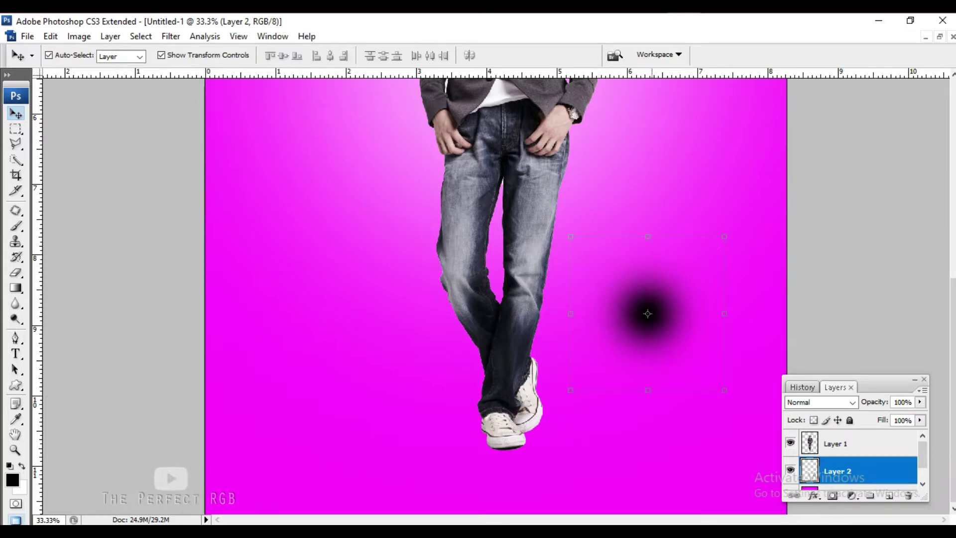
{"action": "key", "text": "ctrl+t"}
{"action": "left_click_drag", "start_coordinate": [647, 237], "coordinate": [647, 381]}
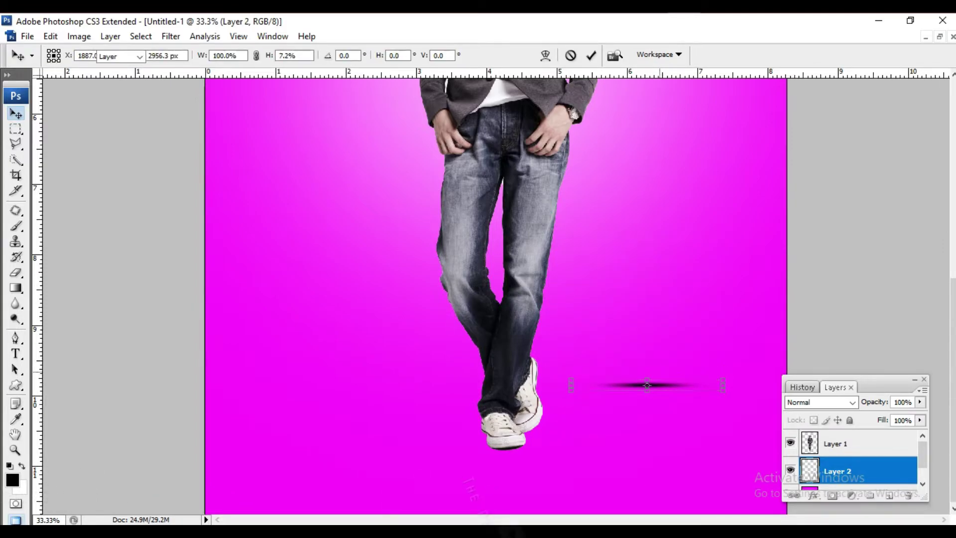
{"action": "key", "text": "Return"}
{"action": "key", "text": "ctrl+t"}
{"action": "left_click_drag", "start_coordinate": [570, 385], "coordinate": [532, 385]}
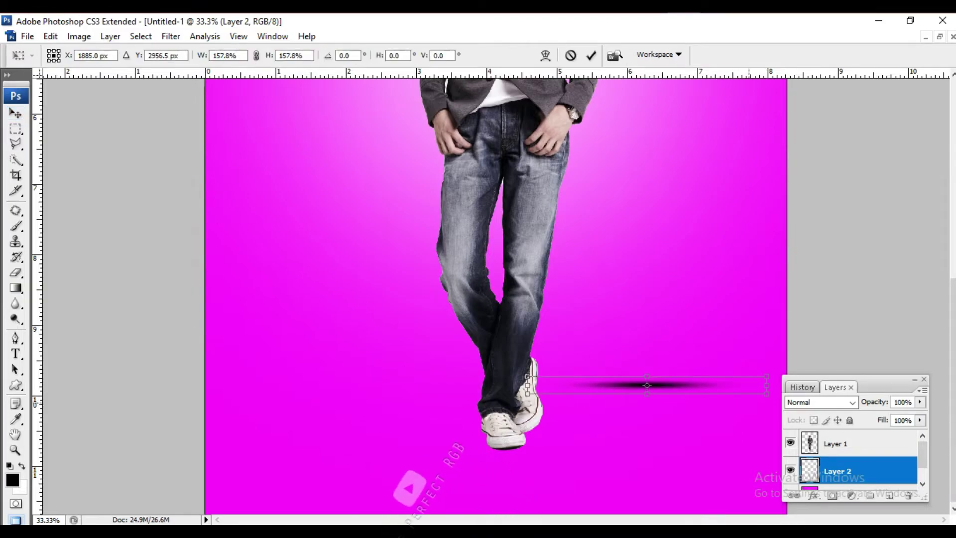
{"action": "key", "text": "Return"}
Step: Deselect, pick the shadow layer and move the thin streak directly under the sneakers
{"action": "key", "text": "ctrl+d"}
{"action": "left_click", "coordinate": [841, 443]}
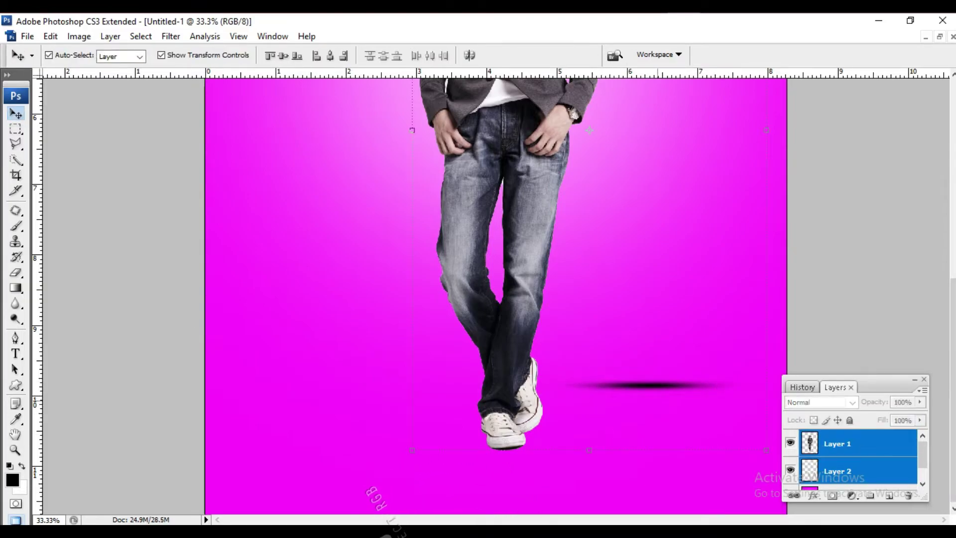
{"action": "left_click", "coordinate": [841, 470]}
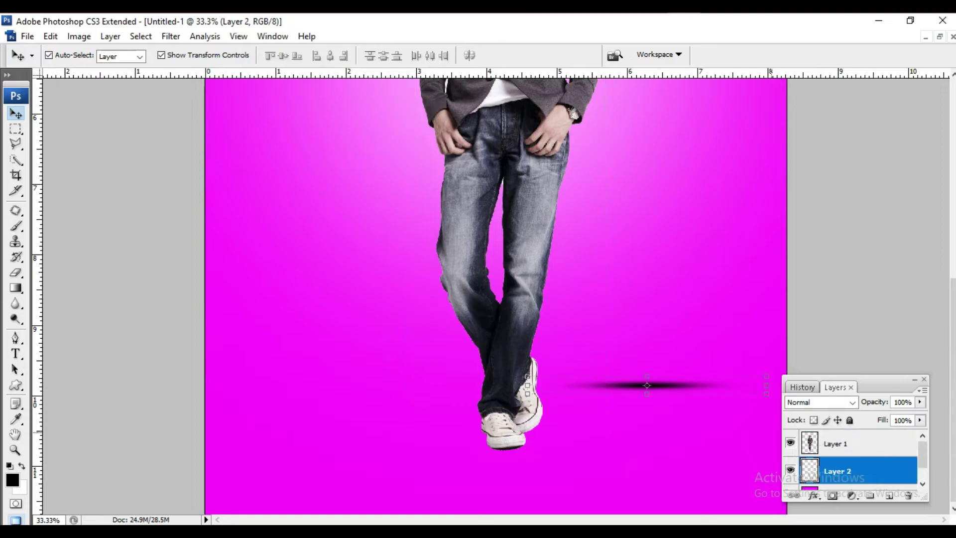
{"action": "left_click_drag", "start_coordinate": [646, 385], "coordinate": [498, 450]}
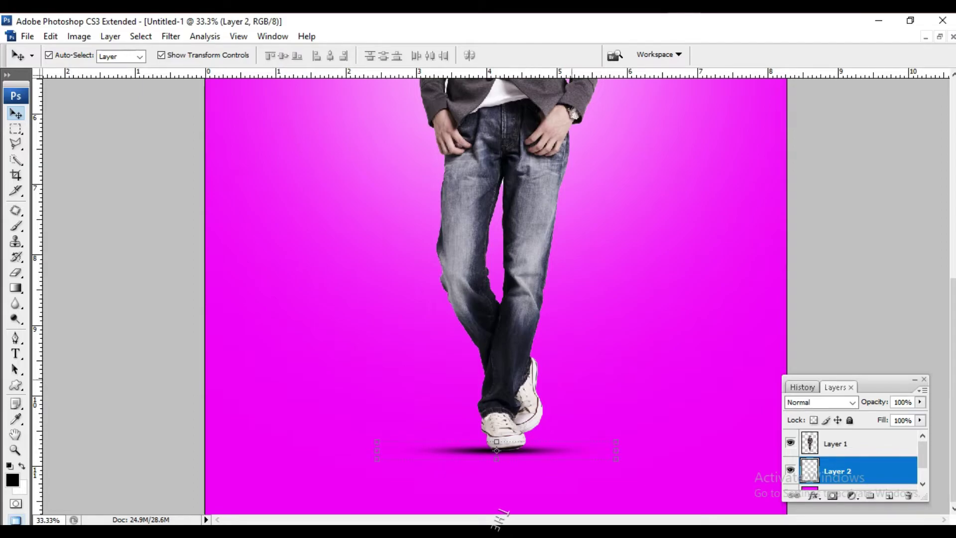
{"action": "key", "text": "ctrl+minus"}
{"action": "key", "text": "ctrl+minus"}
{"action": "key", "text": "ctrl+minus"}
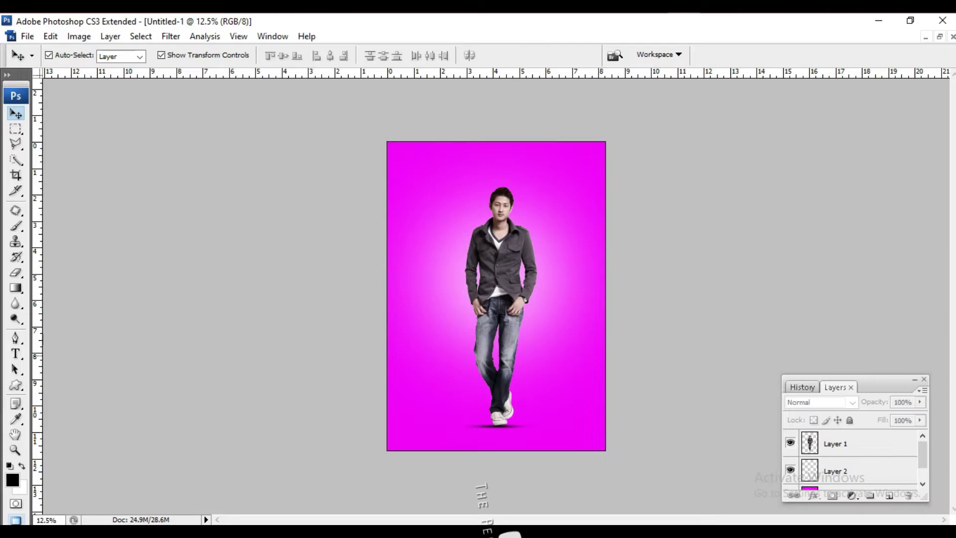
Step: Add a DANCE text layer in large black Lucida Sans Unicode starting left of the man
{"action": "key", "text": "ctrl+plus"}
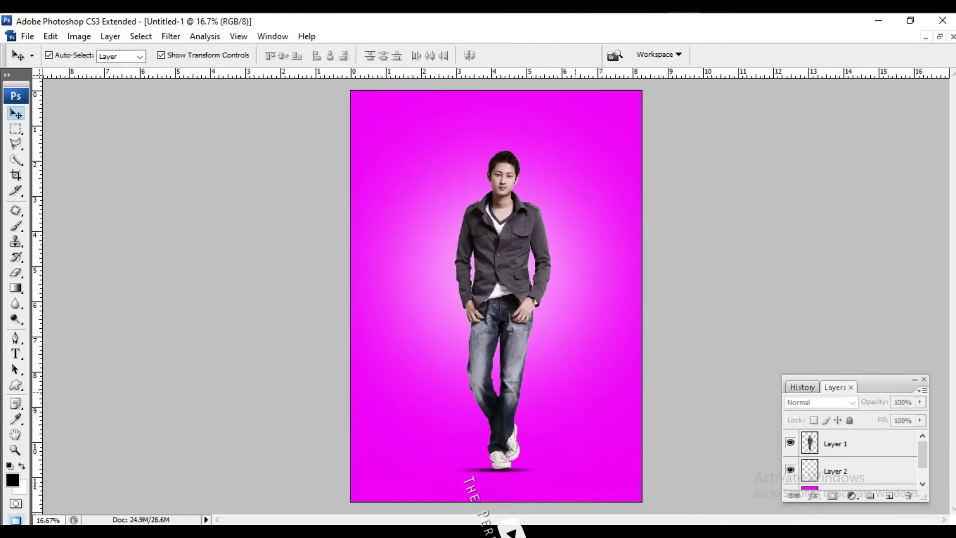
{"action": "key", "text": "alt+period"}
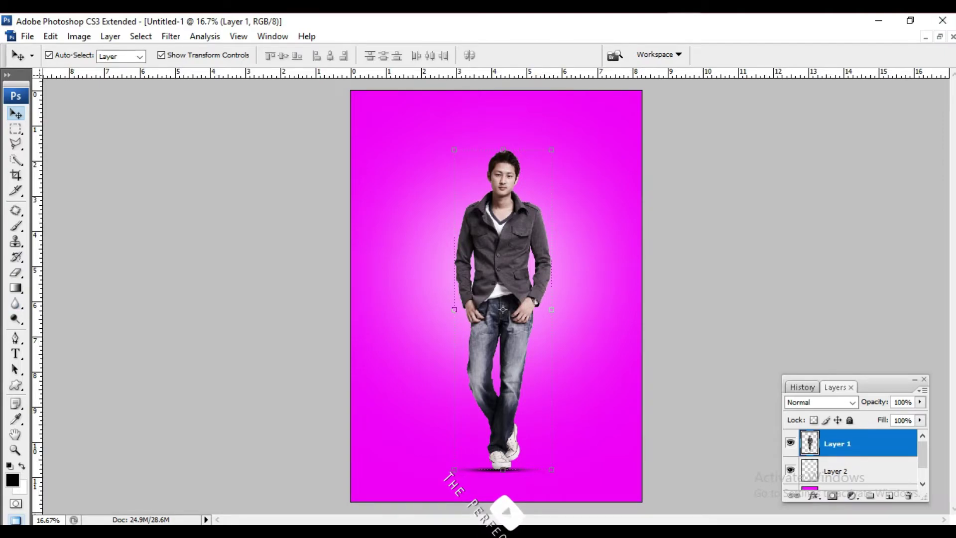
{"action": "left_click", "coordinate": [16, 354]}
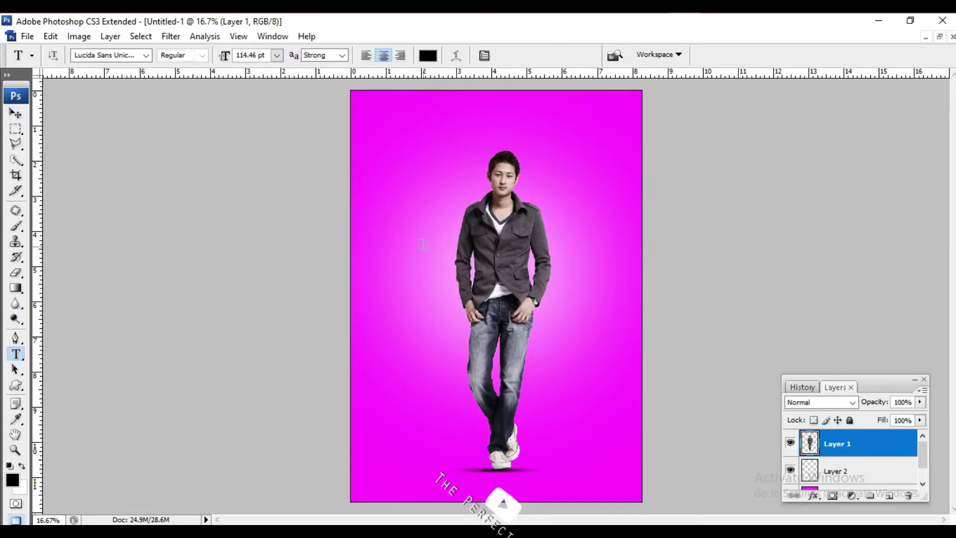
{"action": "left_click", "coordinate": [407, 250]}
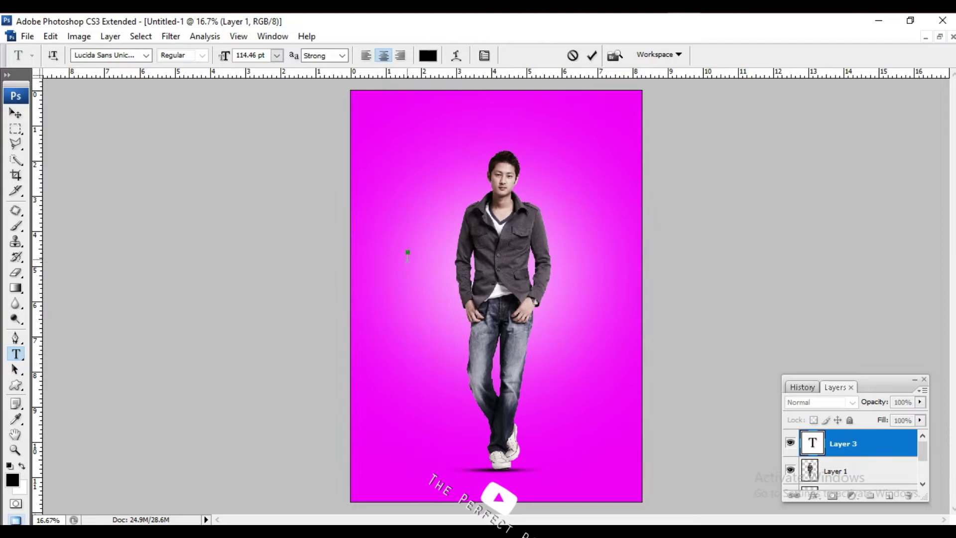
{"action": "type", "text": "DA"}
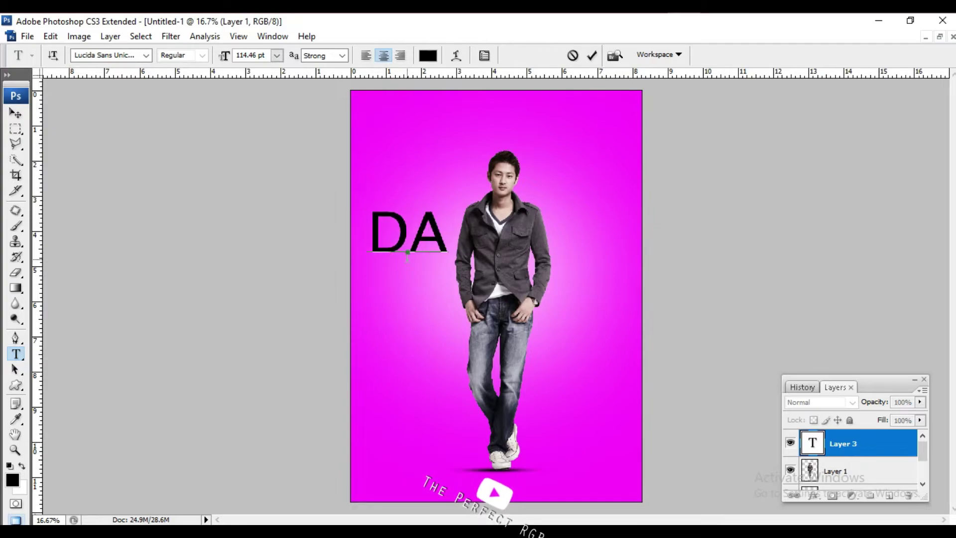
{"action": "type", "text": "NC"}
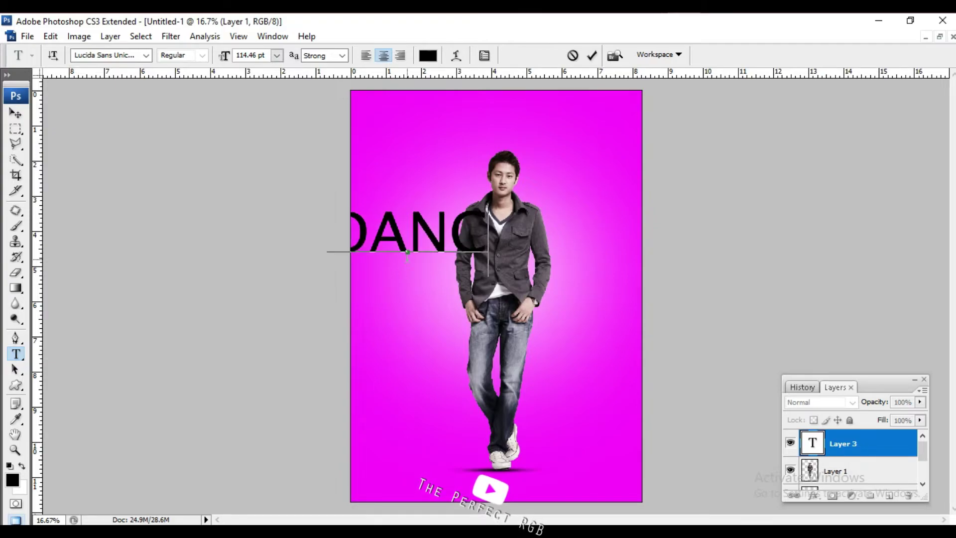
{"action": "type", "text": "E"}
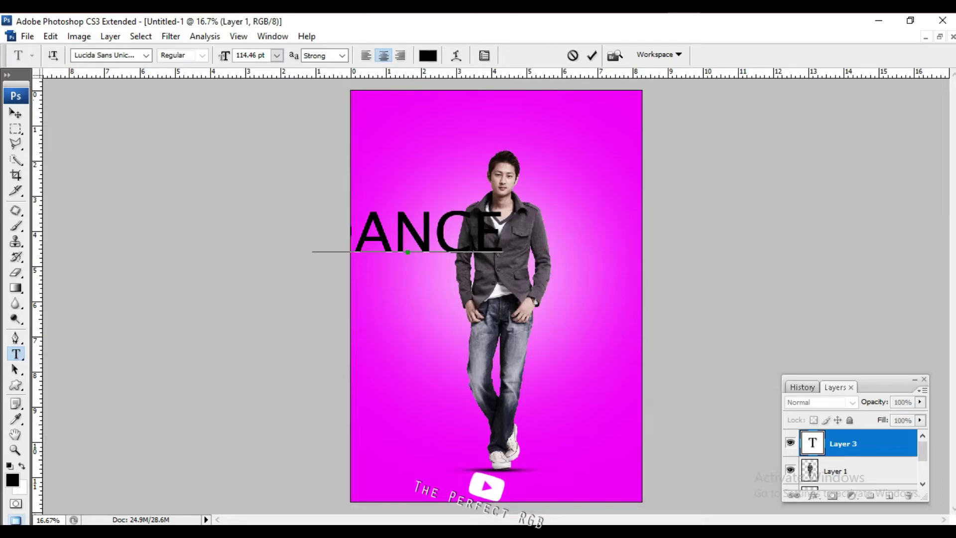
{"action": "key", "text": "ctrl+Return"}
Step: Move DANCE over the man's chest and change its font to Poplar Std Black
{"action": "key", "text": "v"}
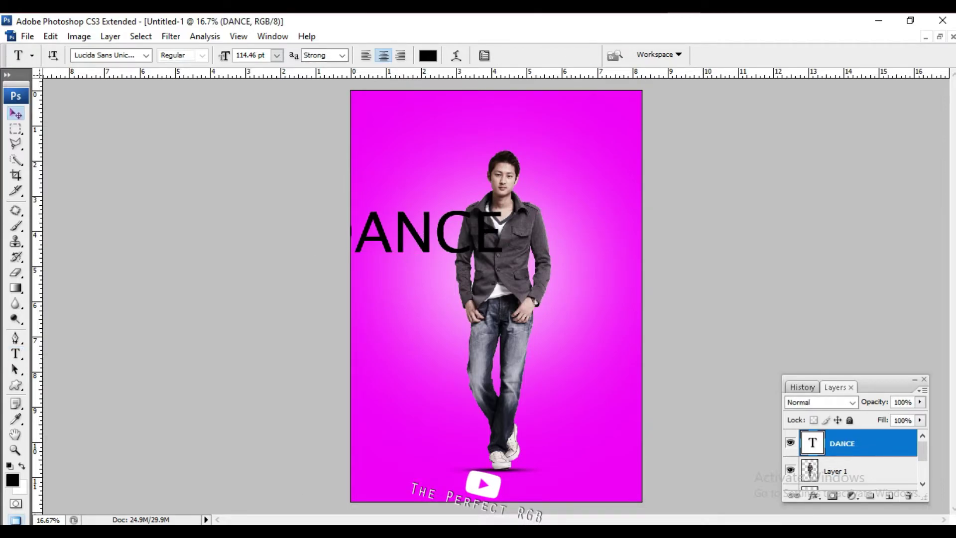
{"action": "left_click_drag", "start_coordinate": [410, 230], "coordinate": [495, 247]}
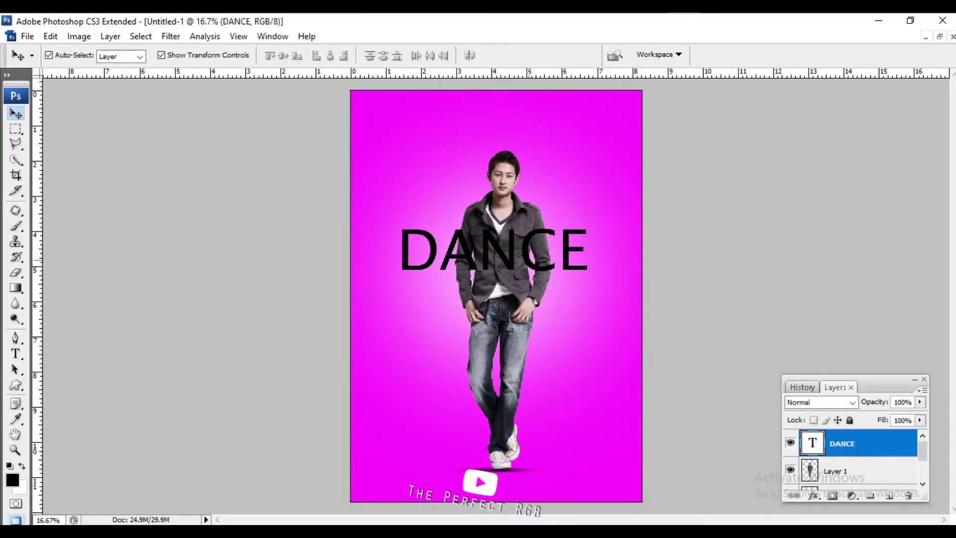
{"action": "double_click", "coordinate": [812, 442]}
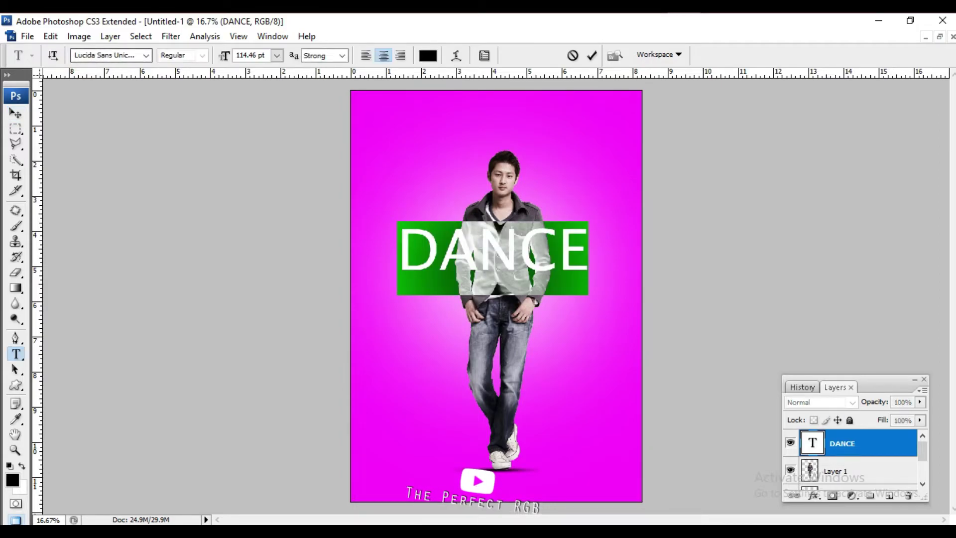
{"action": "left_click", "coordinate": [146, 55]}
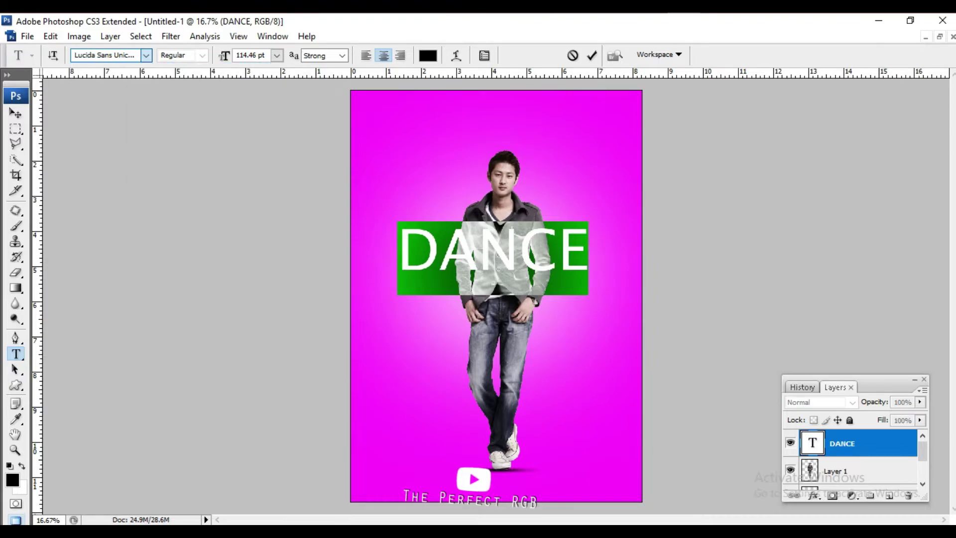
{"action": "left_click", "coordinate": [117, 456]}
{"action": "key", "text": "ctrl+Return"}
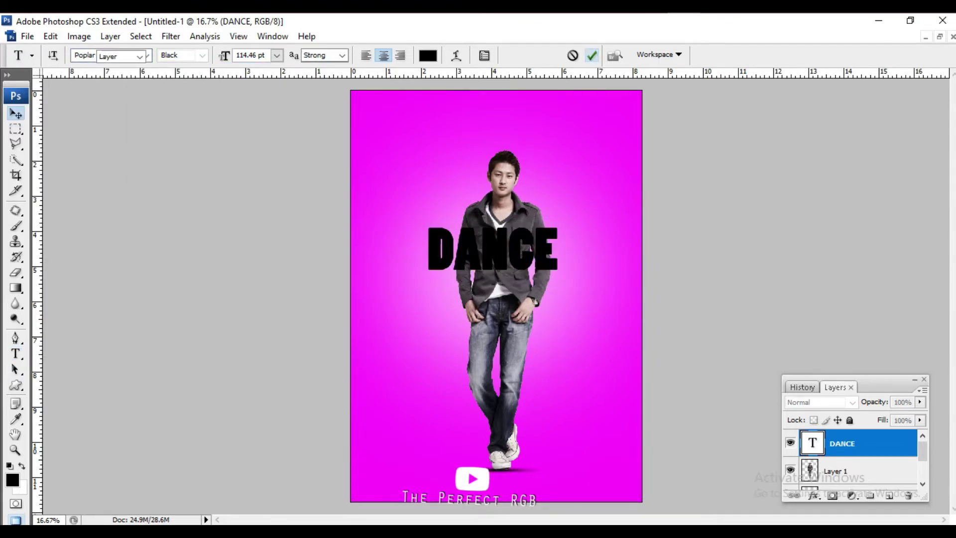
Step: Scale DANCE to 154.5%, rotate it -22.2°, and load its letters as a selection
{"action": "key", "text": "v"}
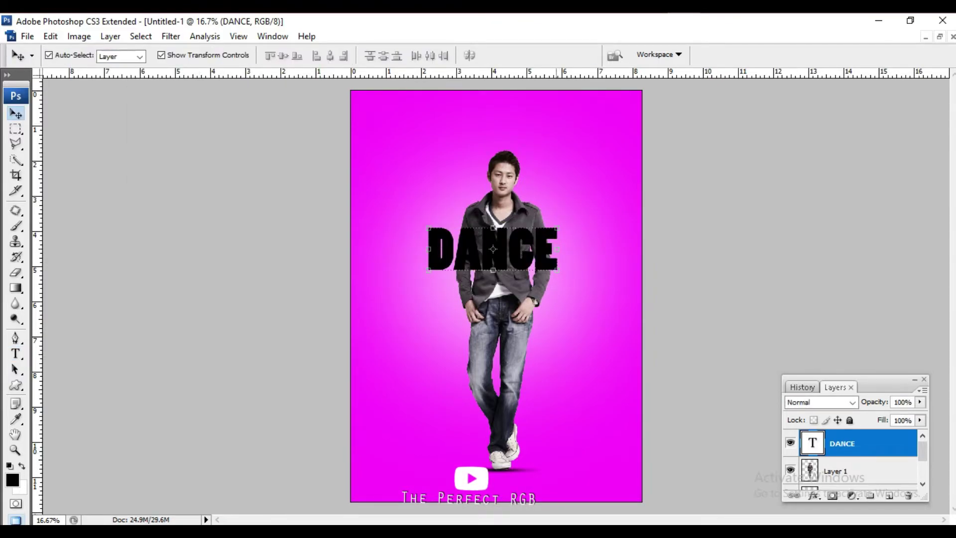
{"action": "mouse_move", "coordinate": [557, 270]}
{"action": "left_mouse_down"}
{"action": "mouse_move", "coordinate": [602, 312]}
{"action": "mouse_move", "coordinate": [626, 259]}
{"action": "left_mouse_up"}
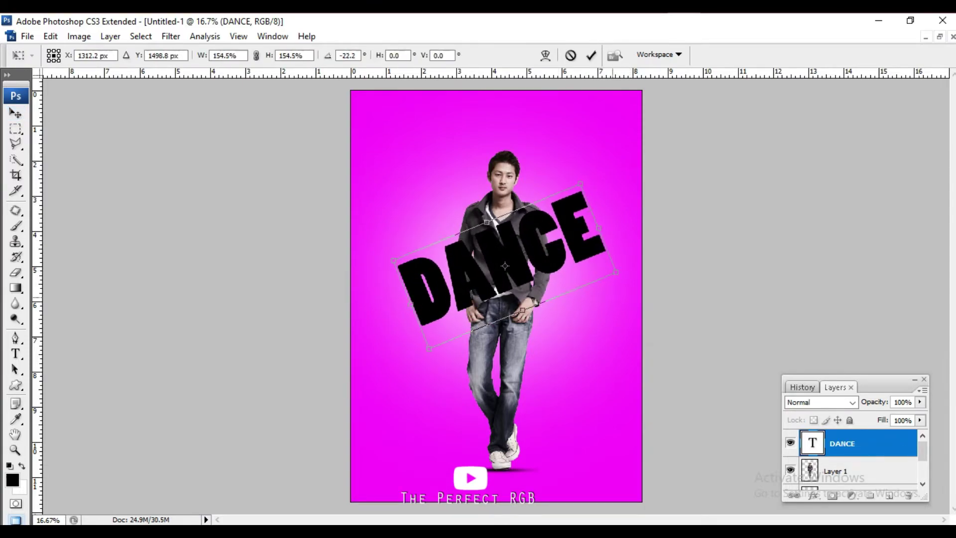
{"action": "left_click_drag", "start_coordinate": [497, 259], "coordinate": [497, 253]}
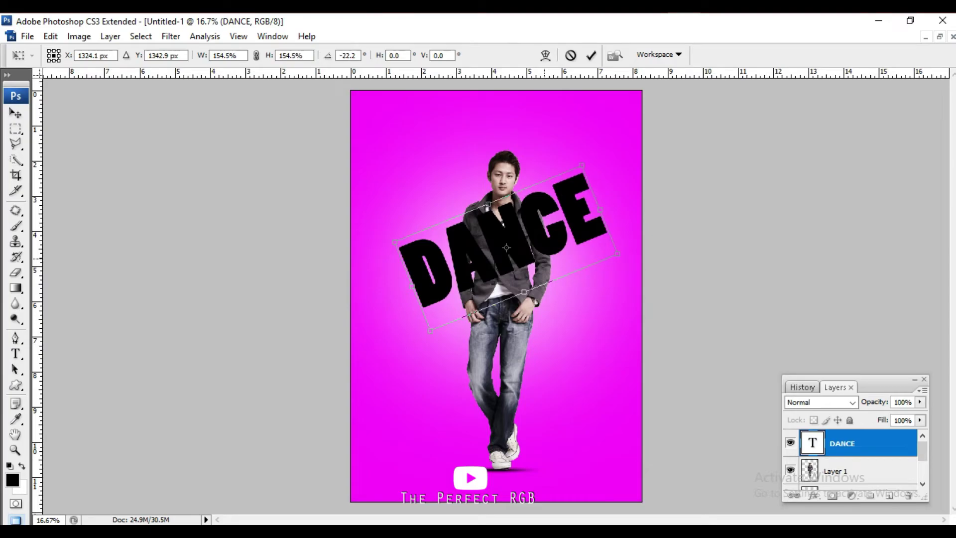
{"action": "key", "text": "Return"}
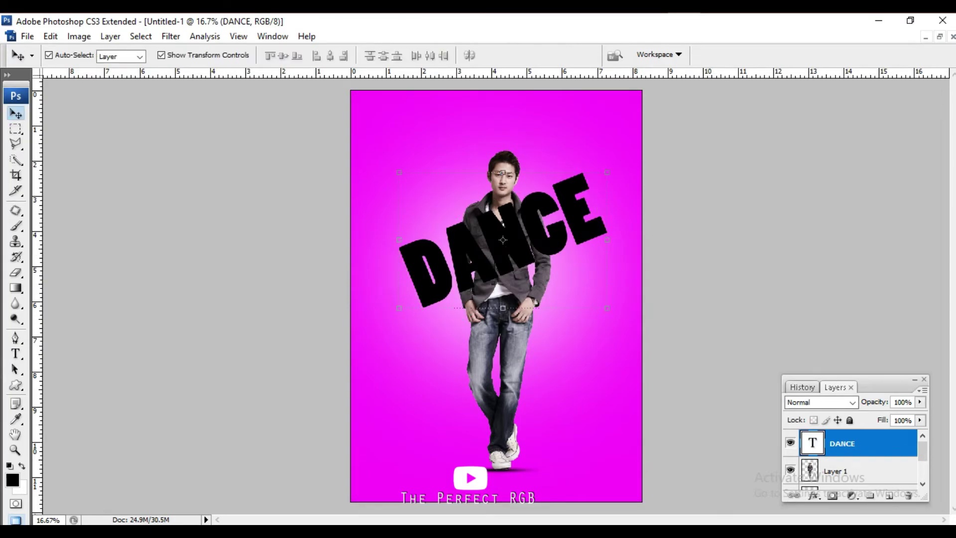
{"action": "left_click", "coordinate": [811, 442], "text": "ctrl"}
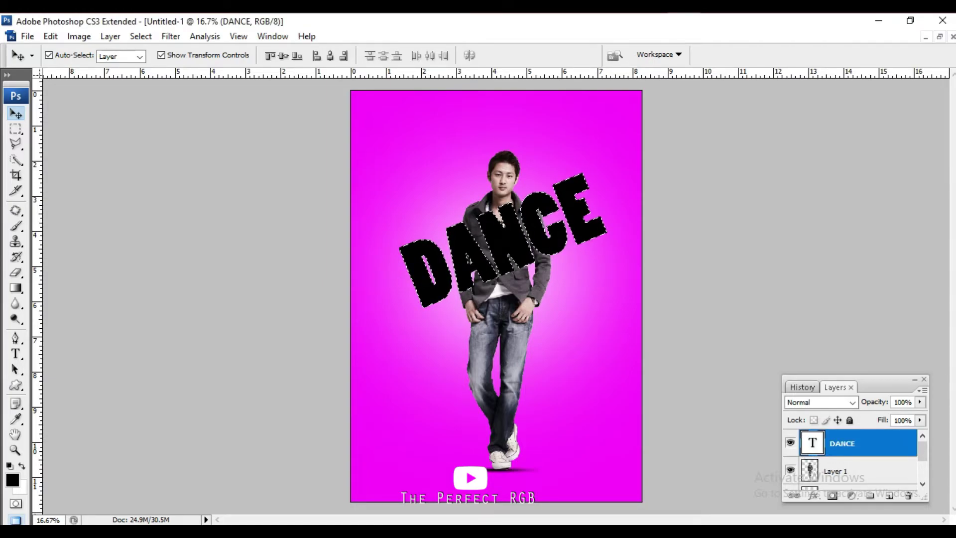
Step: Move the man's layer above DANCE, then outline the letters with a 5 px white stroke on new Layer 3
{"action": "left_click_drag", "start_coordinate": [836, 470], "coordinate": [836, 441]}
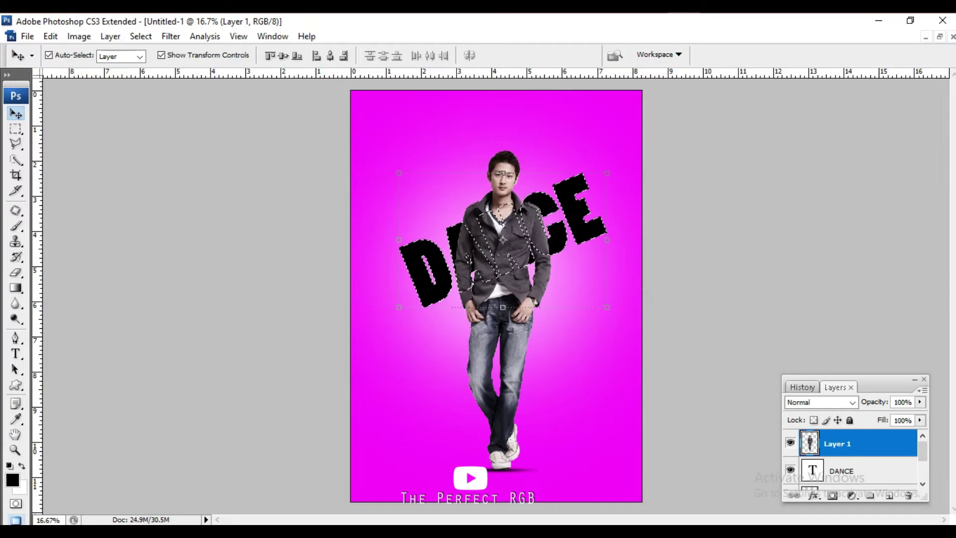
{"action": "left_click", "coordinate": [889, 495]}
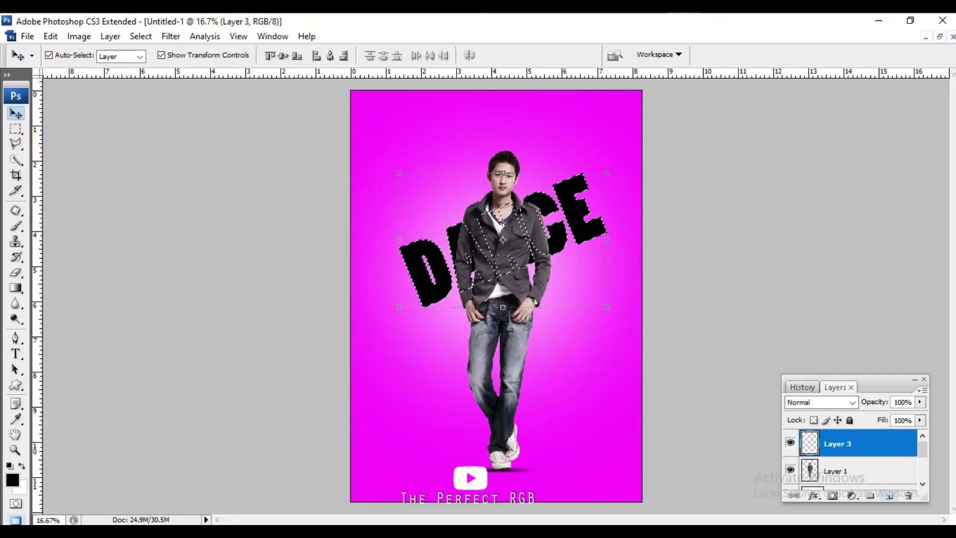
{"action": "left_click", "coordinate": [50, 36]}
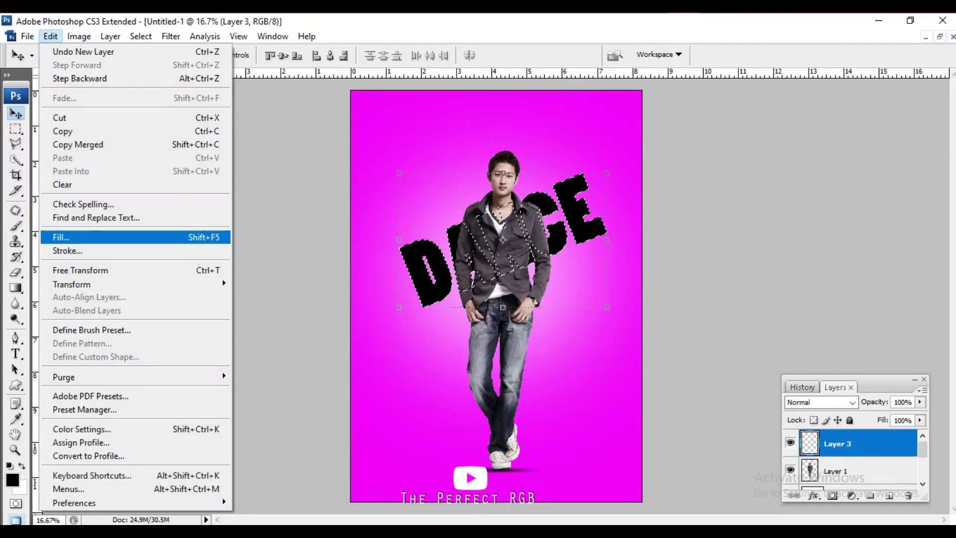
{"action": "left_click", "coordinate": [68, 251]}
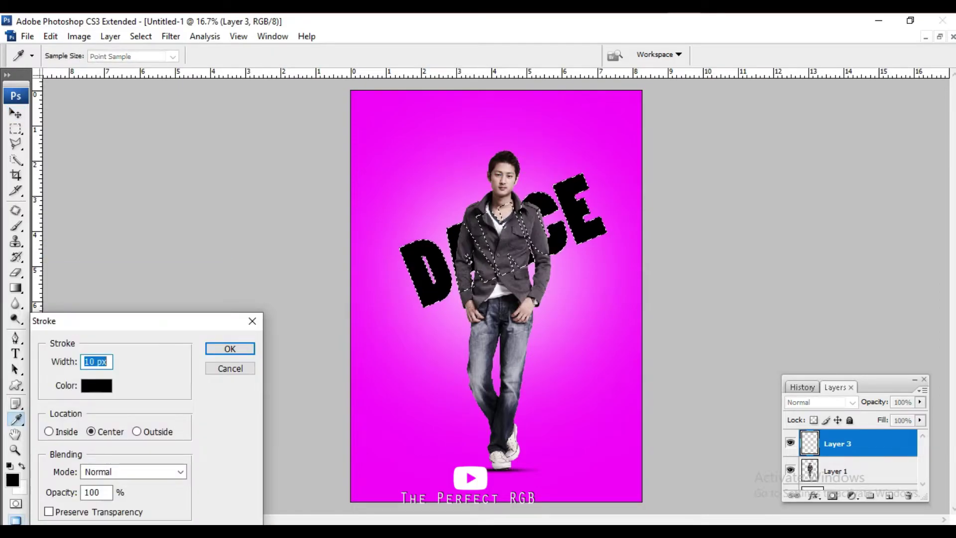
{"action": "left_click", "coordinate": [96, 385]}
{"action": "left_click", "coordinate": [20, 278]}
{"action": "key", "text": "Return"}
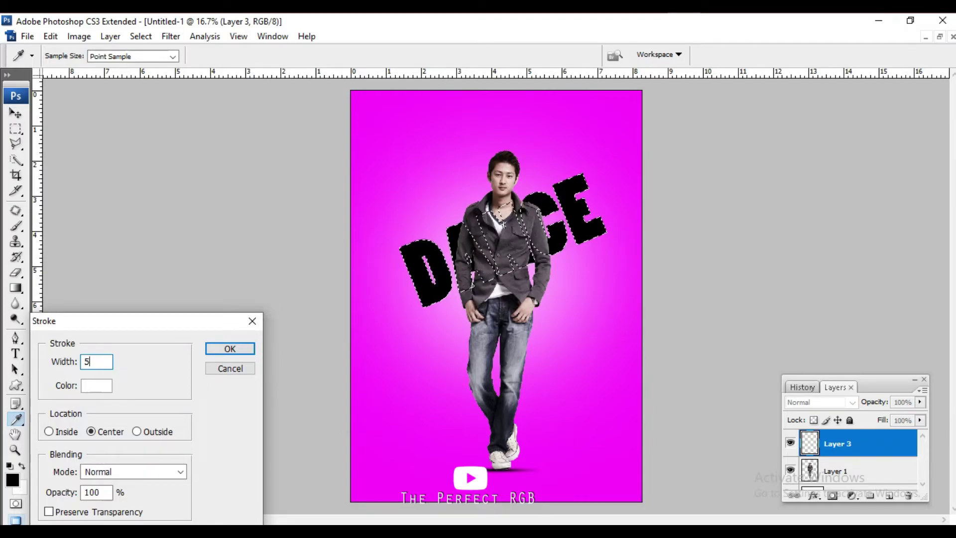
{"action": "key", "text": "Return"}
{"action": "key", "text": "v"}
{"action": "key", "text": "ctrl+d"}
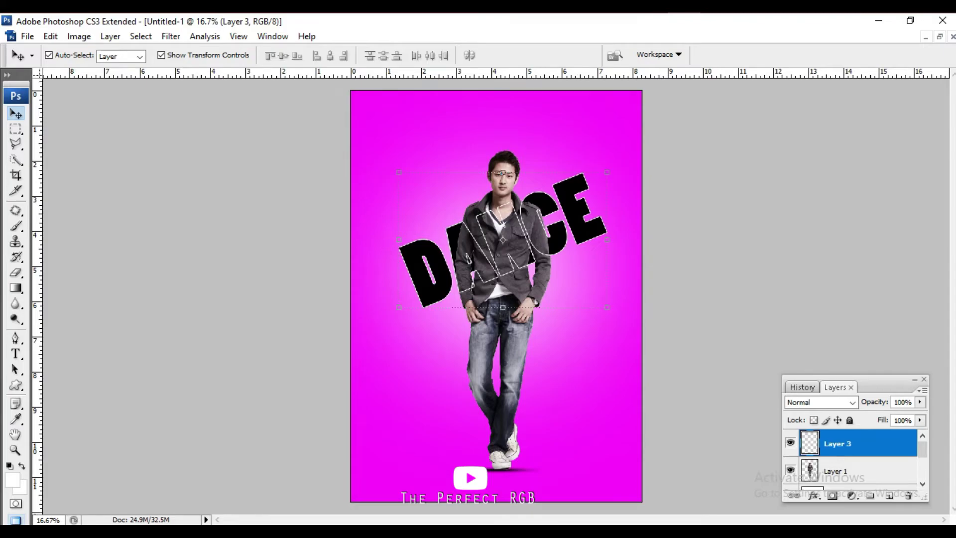
{"action": "scroll", "coordinate": [856, 457], "scroll_direction": "down", "scroll_amount": 3}
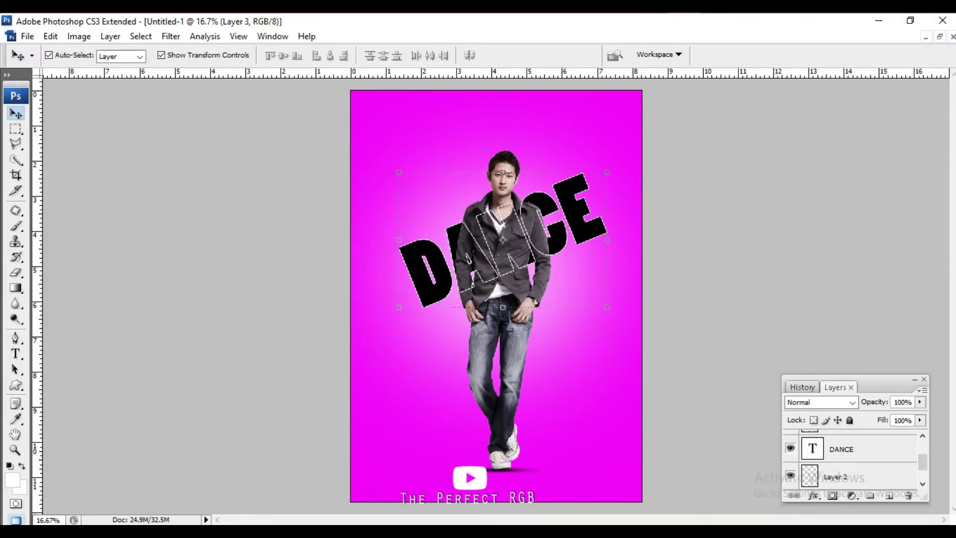
Step: Recolour the DANCE text from black to white (ffffff) and commit the edit
{"action": "double_click", "coordinate": [811, 449]}
{"action": "left_click", "coordinate": [428, 55]}
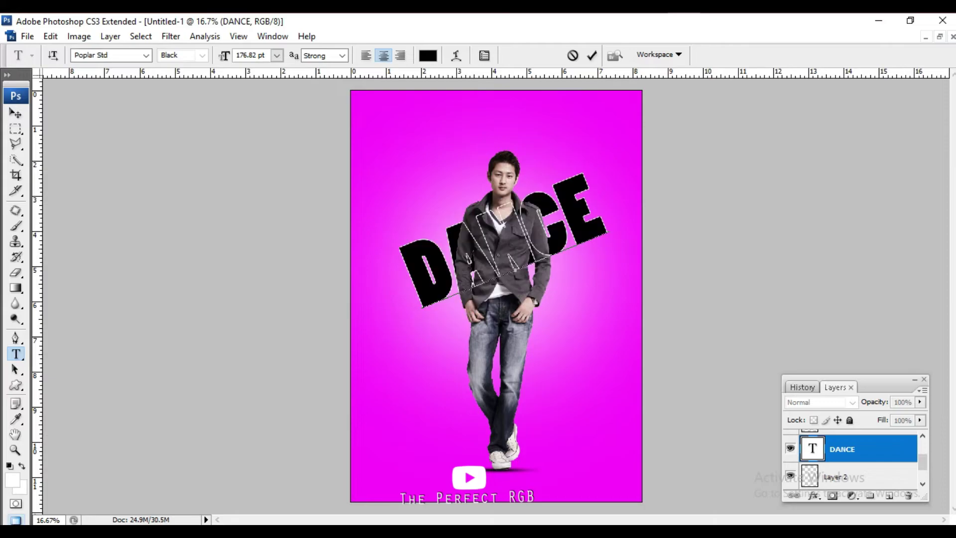
{"action": "left_click", "coordinate": [20, 278]}
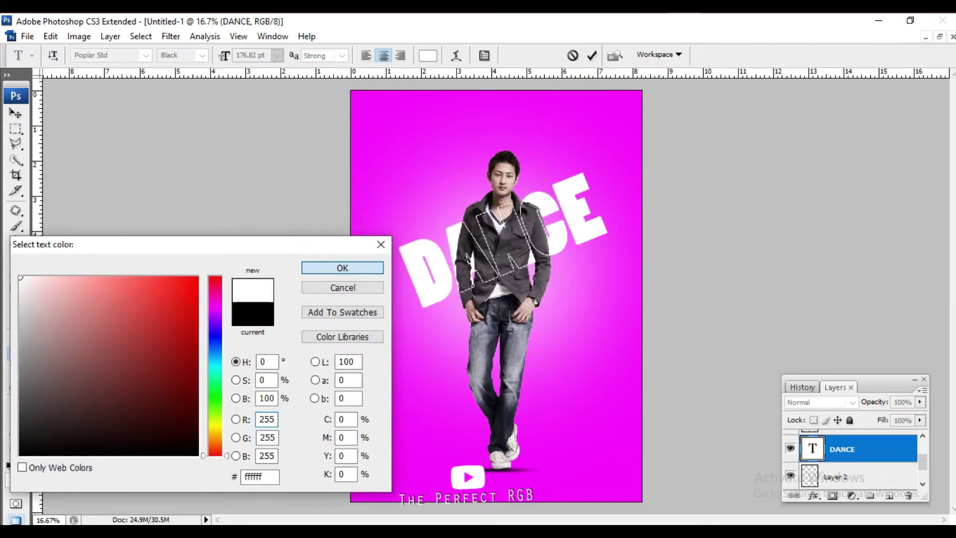
{"action": "left_click", "coordinate": [342, 268]}
{"action": "left_click", "coordinate": [592, 55]}
{"action": "key", "text": "v"}
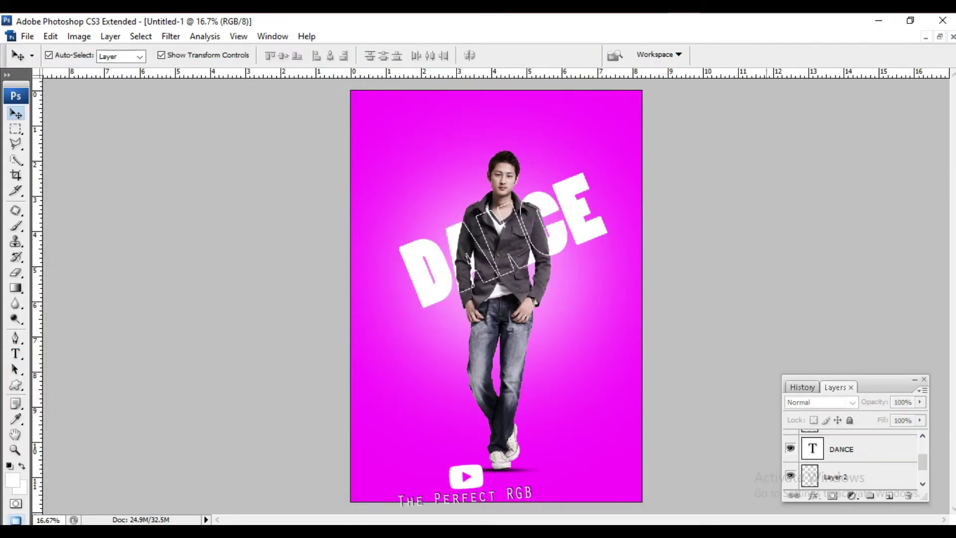
{"action": "key", "text": "ctrl+plus"}
{"action": "key", "text": "ctrl+plus"}
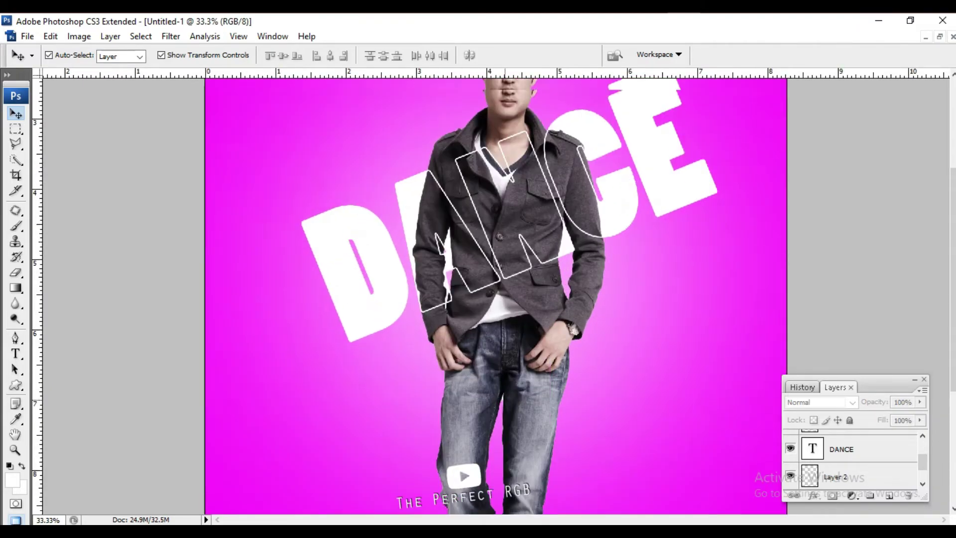
{"action": "scroll", "coordinate": [495, 294], "scroll_direction": "up", "scroll_amount": 2}
{"action": "key", "text": "ctrl+minus"}
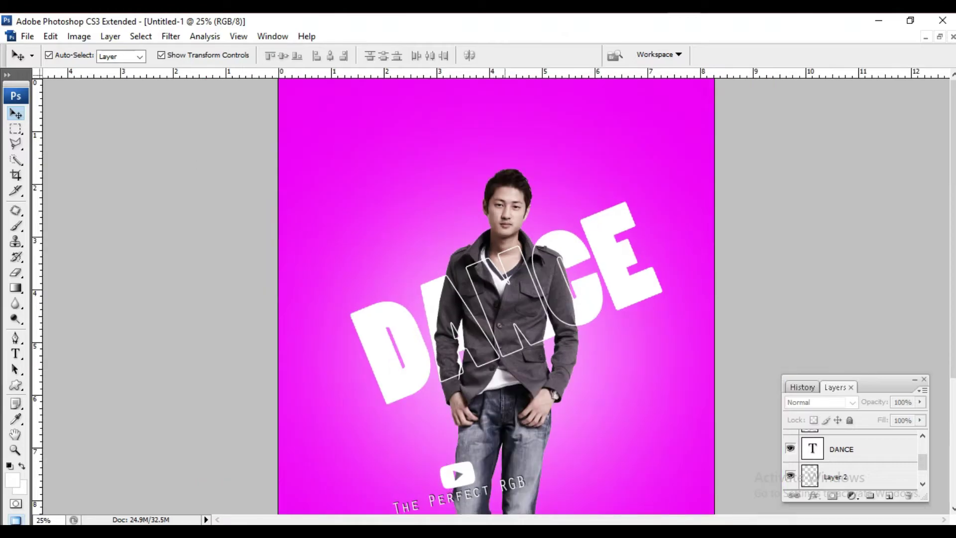
{"action": "key", "text": "ctrl+minus"}
{"action": "key", "text": "ctrl+minus"}
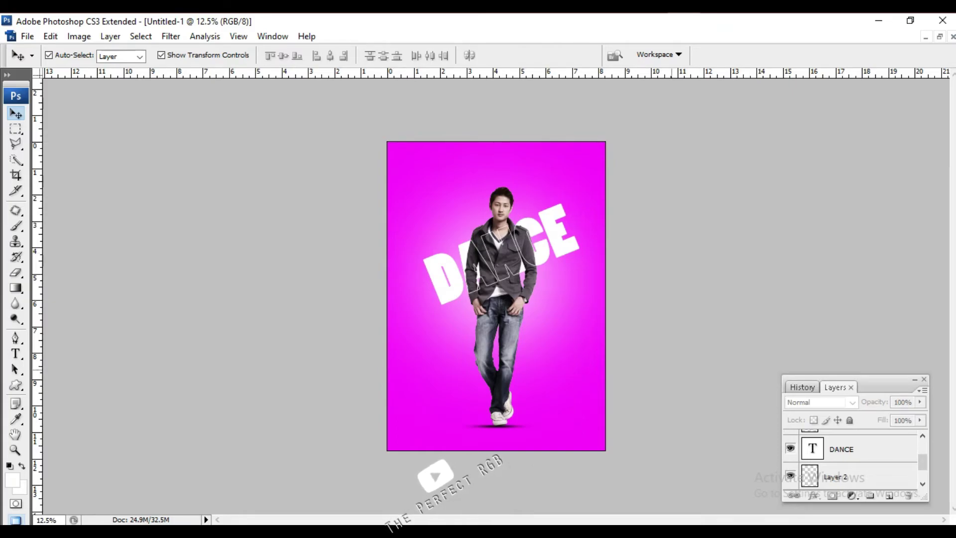
{"action": "key", "text": "ctrl+plus"}
{"action": "key", "text": "ctrl+plus"}
{"action": "key", "text": "ctrl+plus"}
{"action": "key", "text": "ctrl+plus"}
{"action": "key", "text": "ctrl+plus"}
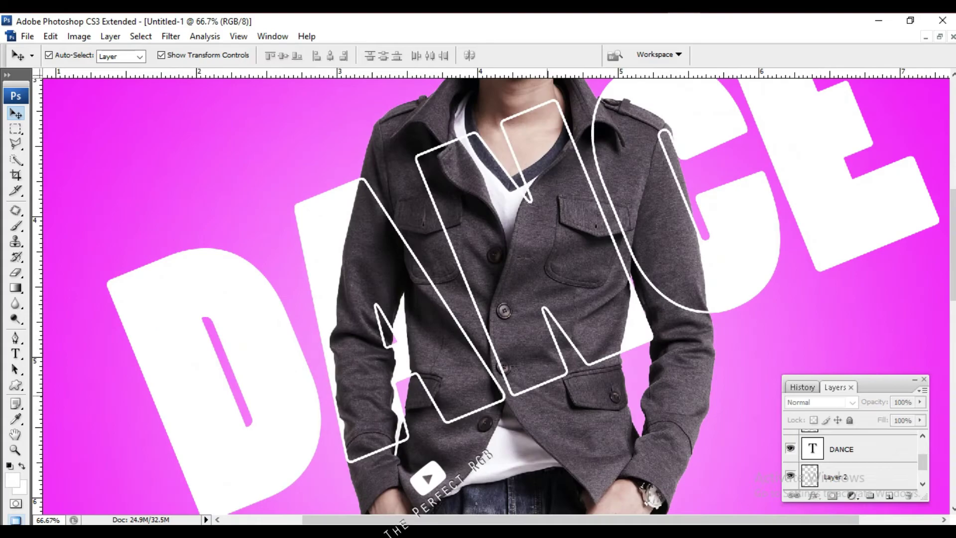
{"action": "key", "text": "ctrl+plus"}
{"action": "key", "text": "ctrl+plus"}
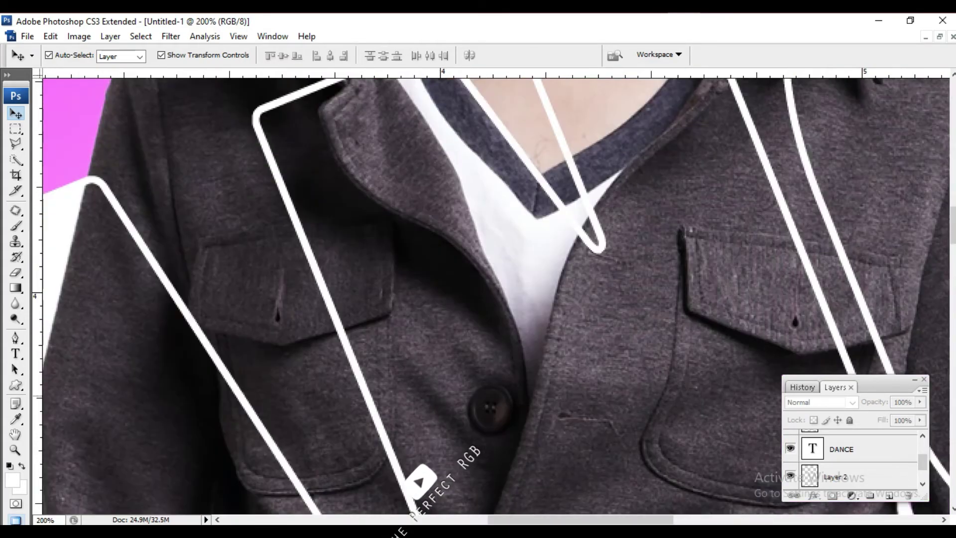
{"action": "scroll", "coordinate": [495, 296], "scroll_direction": "down", "scroll_amount": 5}
{"action": "scroll", "coordinate": [496, 296], "scroll_direction": "left", "scroll_amount": 3}
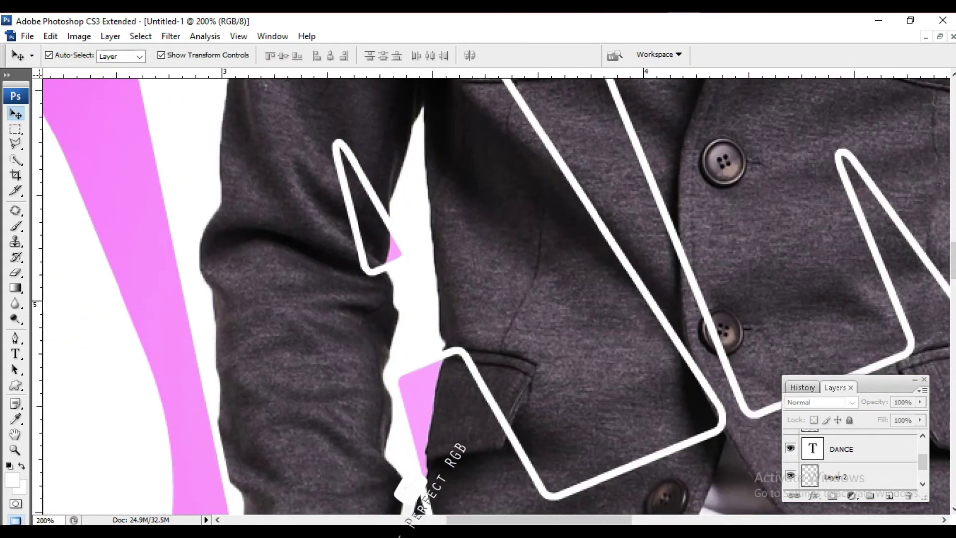
{"action": "key", "text": "ctrl+minus"}
{"action": "key", "text": "ctrl+minus"}
{"action": "key", "text": "ctrl+minus"}
{"action": "key", "text": "ctrl+minus"}
{"action": "key", "text": "ctrl+minus"}
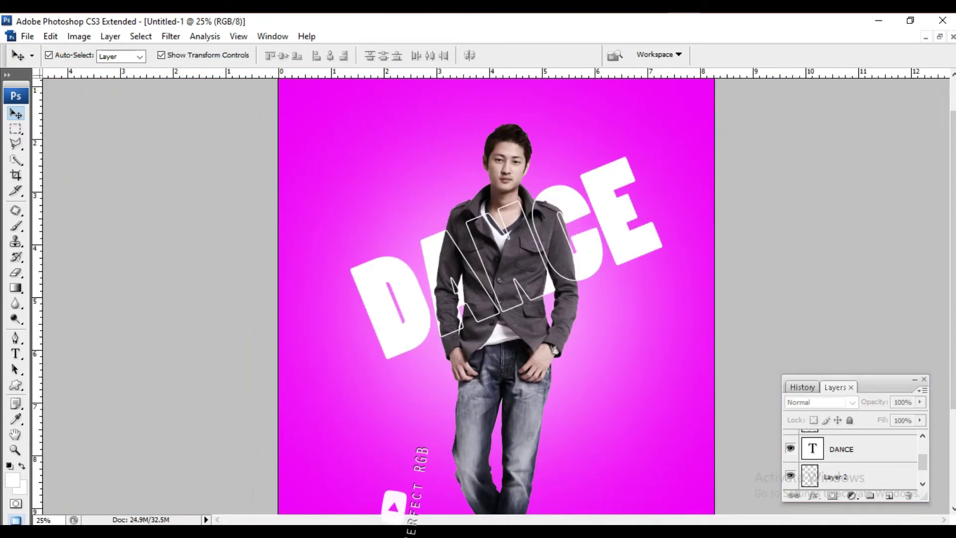
{"action": "left_click", "coordinate": [846, 448]}
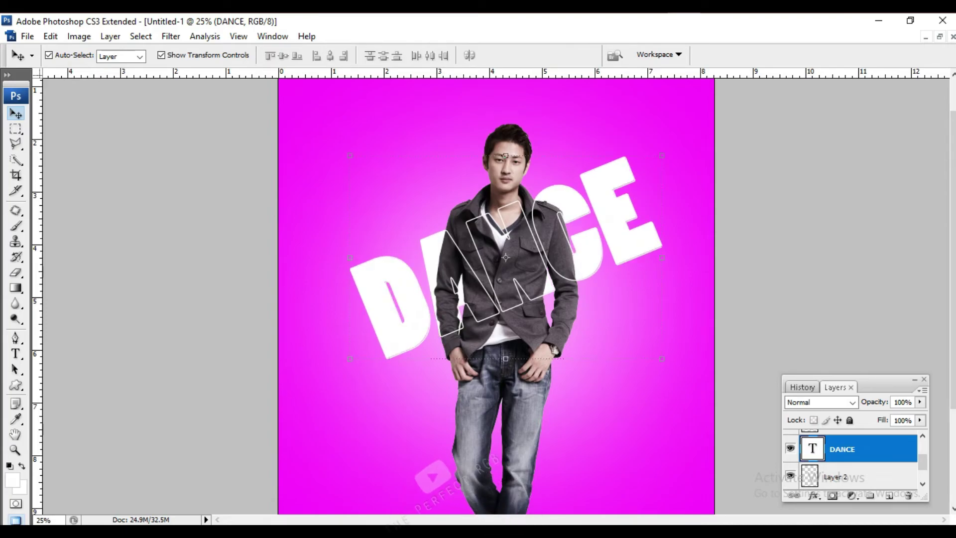
{"action": "key", "text": "ctrl+t"}
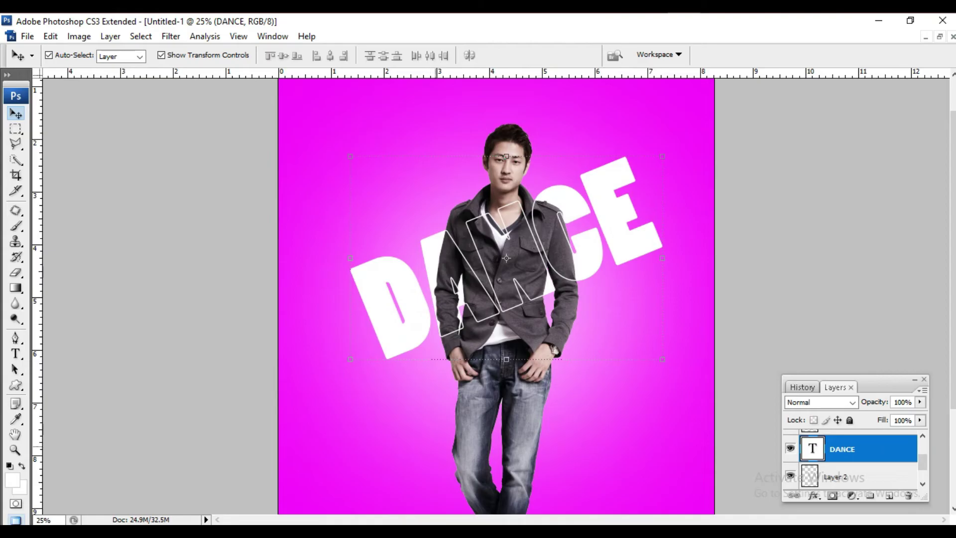